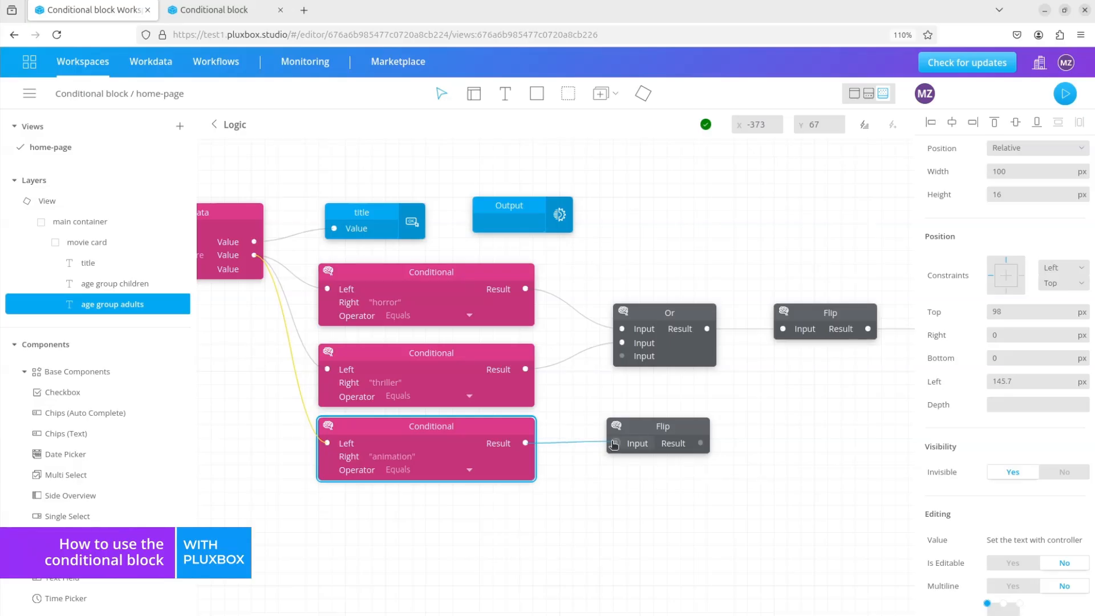
pyautogui.click(114, 283)
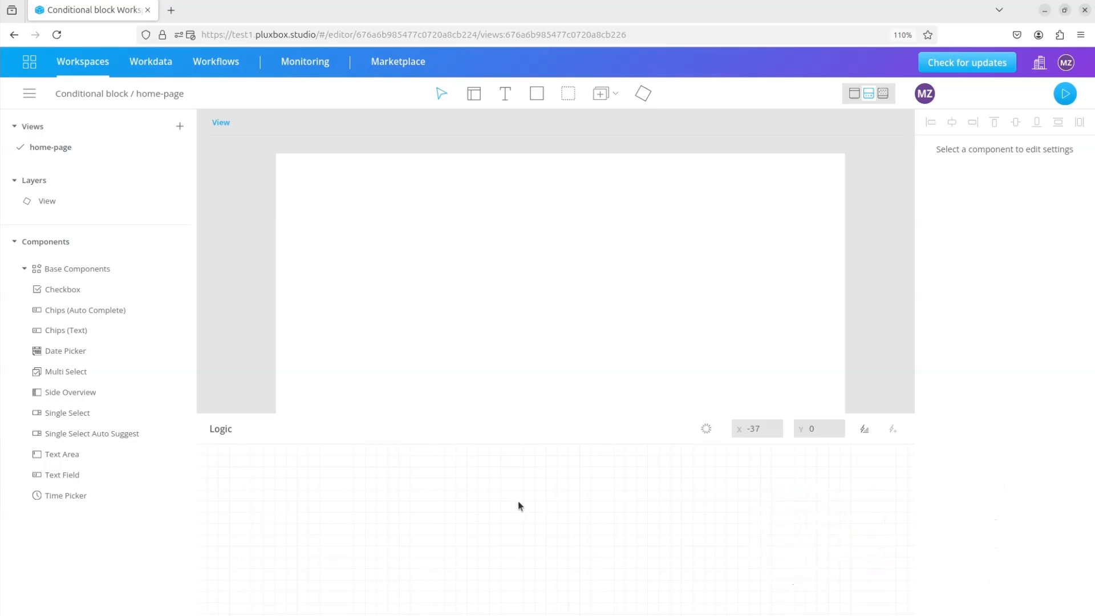
# Start a new Workdata collection with the title "Movies".
pyautogui.click(142, 65)
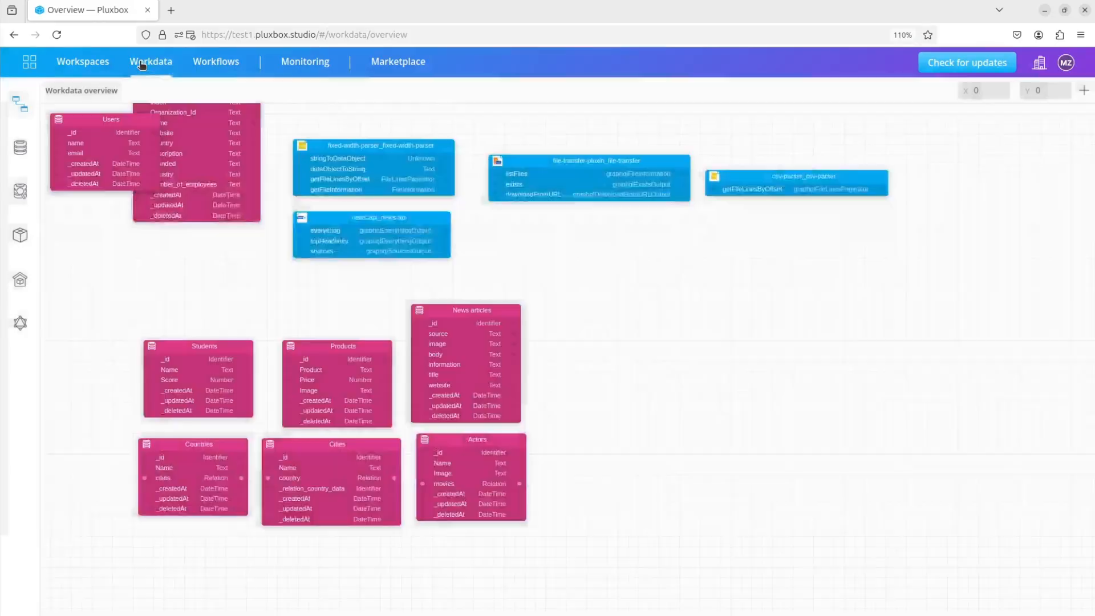
pyautogui.click(30, 146)
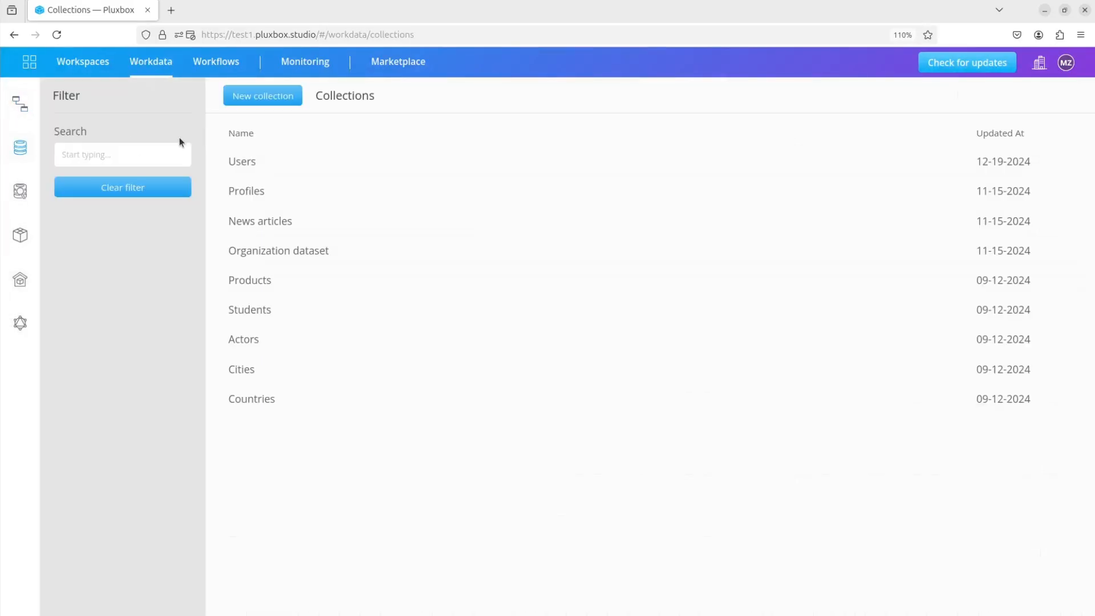
pyautogui.click(254, 100)
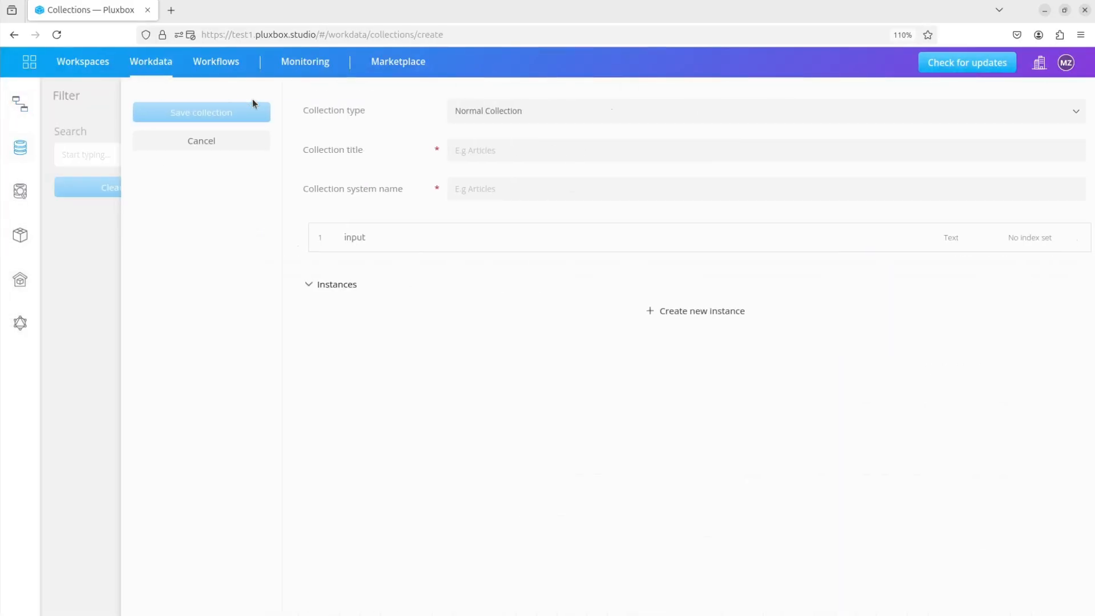
pyautogui.click(447, 153)
pyautogui.write('Movies')
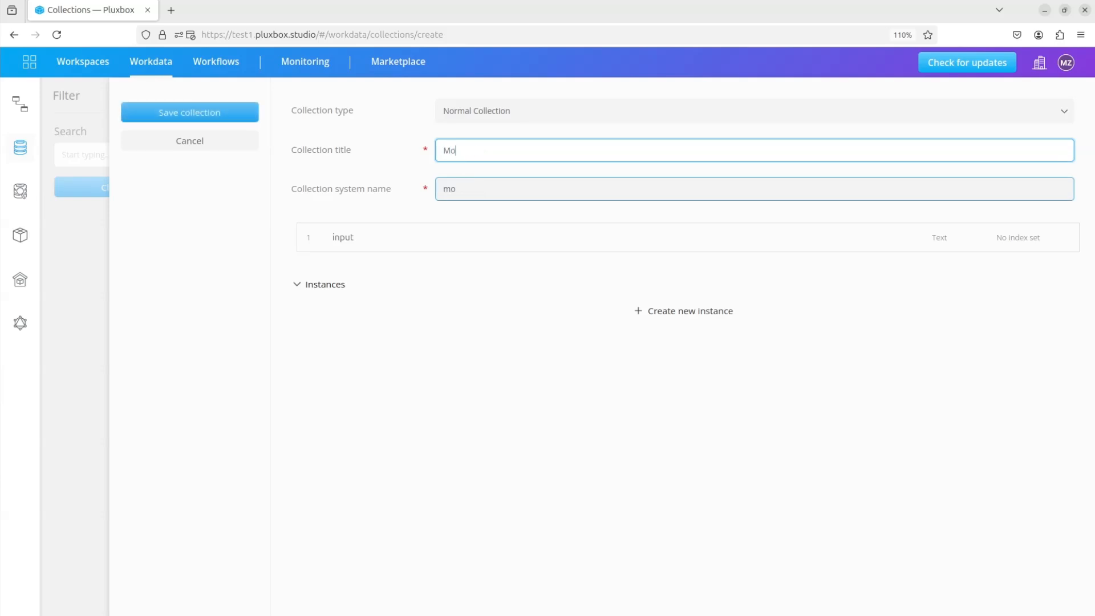
# Name the collection's first field "title" and add a second field "genre" of type Static Option.
pyautogui.click(364, 238)
pyautogui.write('title')
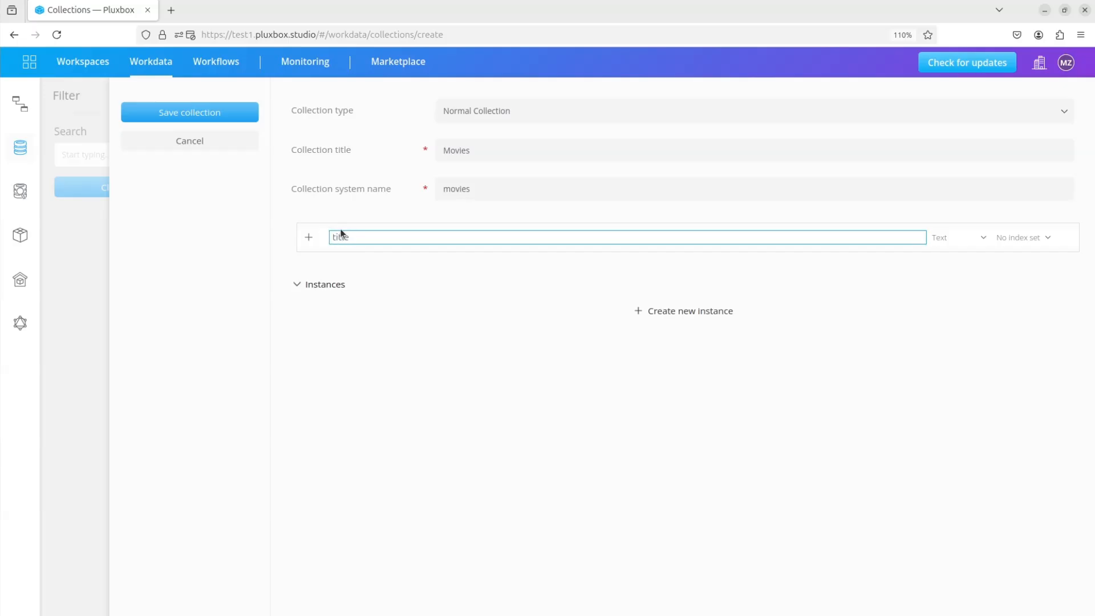
pyautogui.click(309, 237)
pyautogui.click(332, 257)
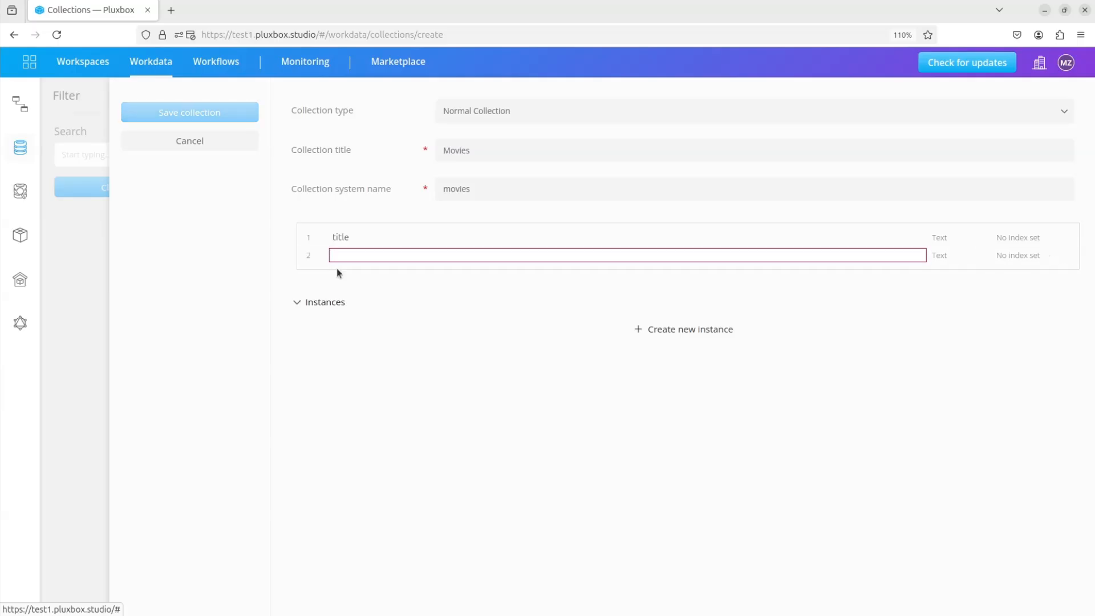
pyautogui.write('genre')
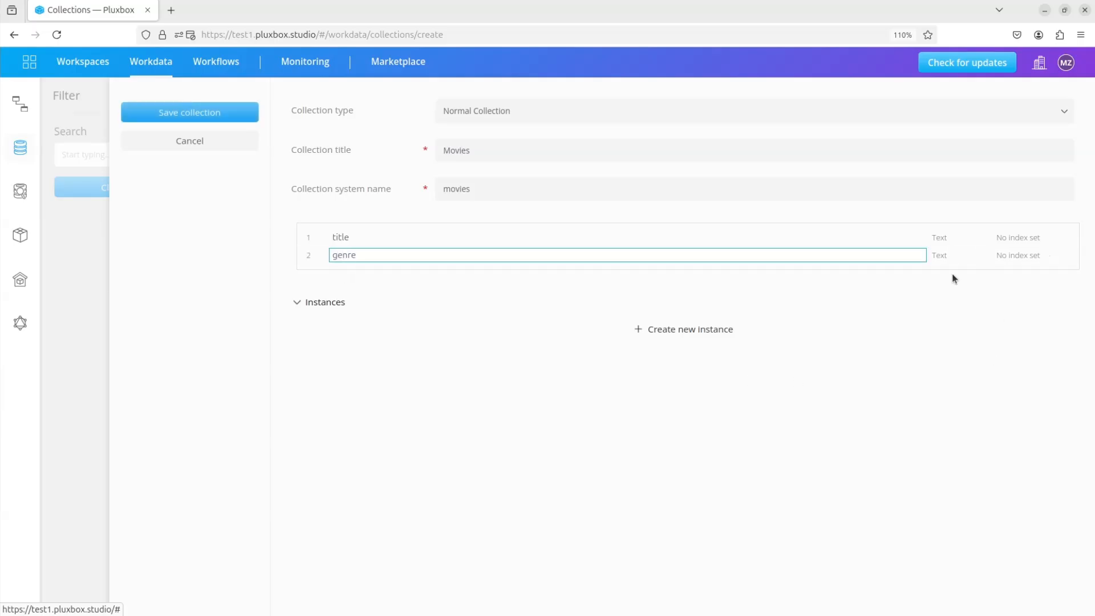
pyautogui.click(941, 258)
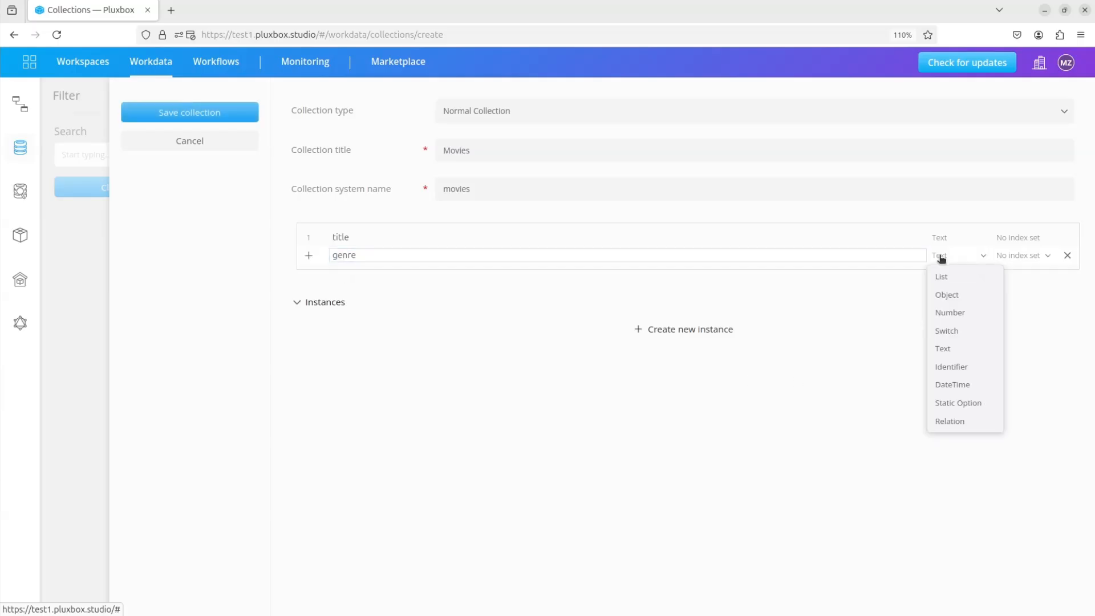
pyautogui.click(949, 403)
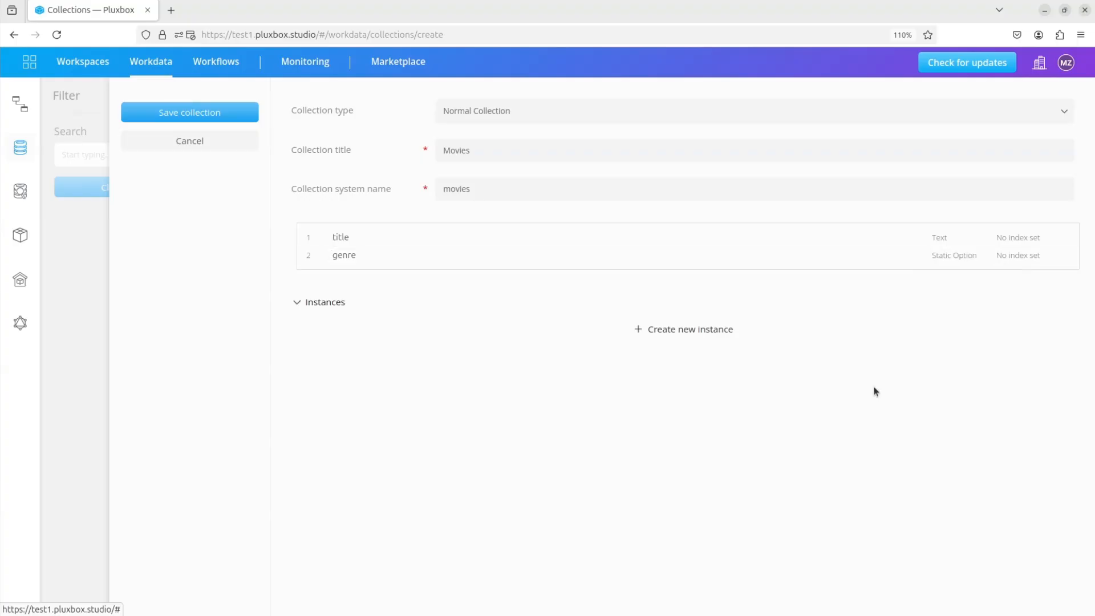
# Add the options "thriller", "horror" and "animation" to the genre field and save the collection.
pyautogui.click(310, 256)
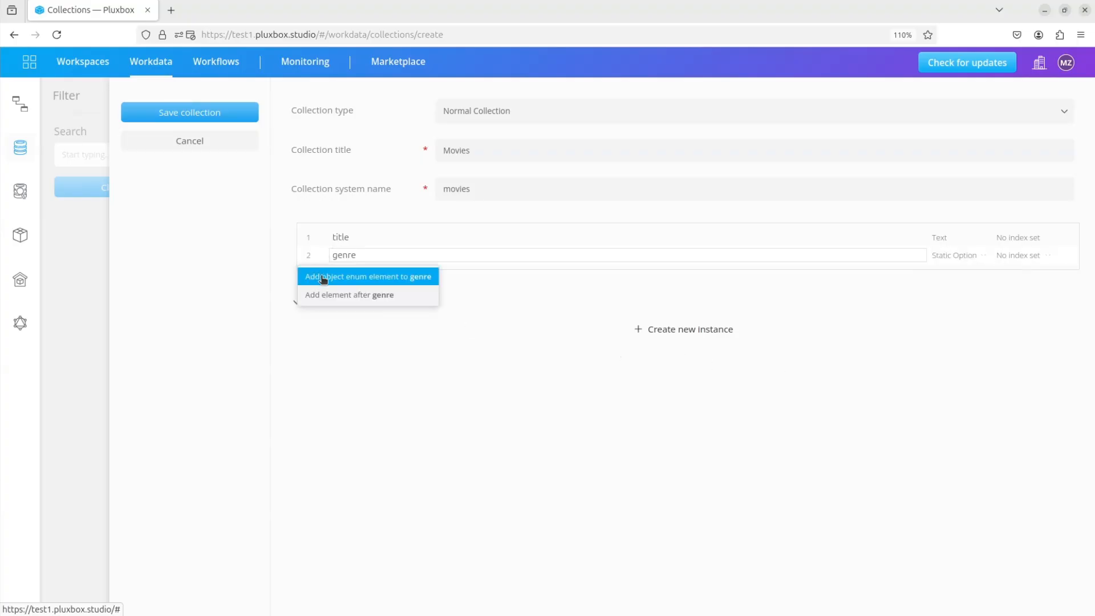
pyautogui.click(414, 282)
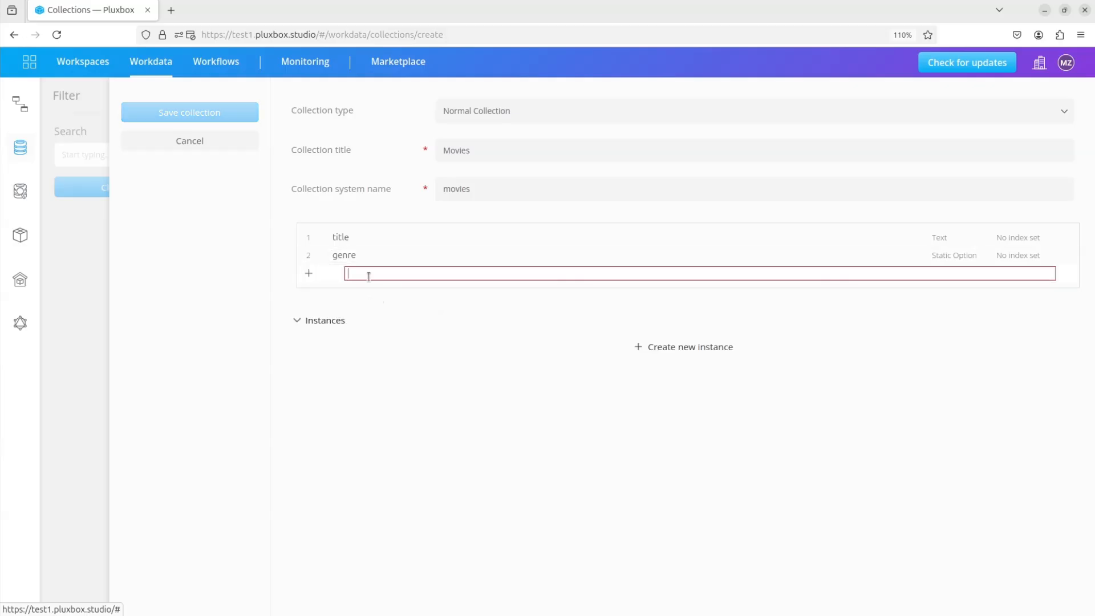
pyautogui.write('thriller')
pyautogui.press('Return')
pyautogui.click(309, 274)
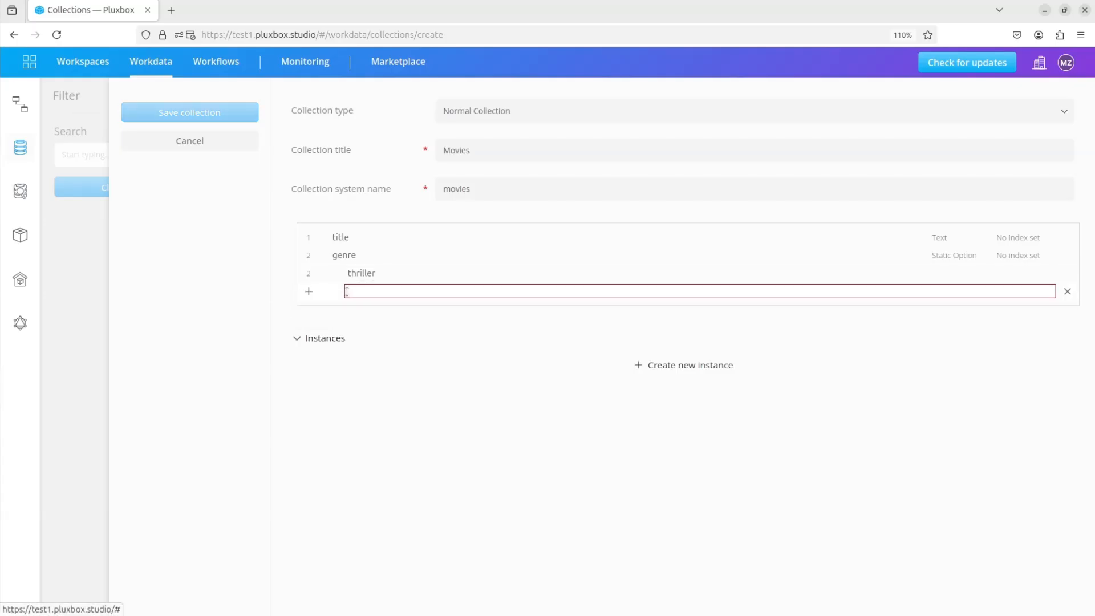
pyautogui.write('horror')
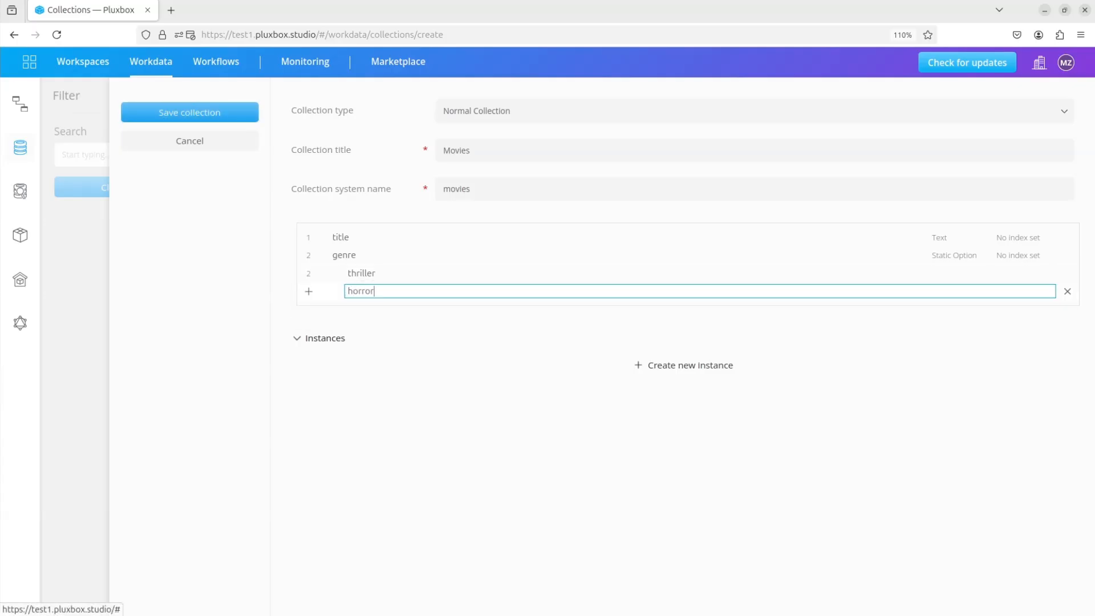
pyautogui.press('Return')
pyautogui.click(311, 293)
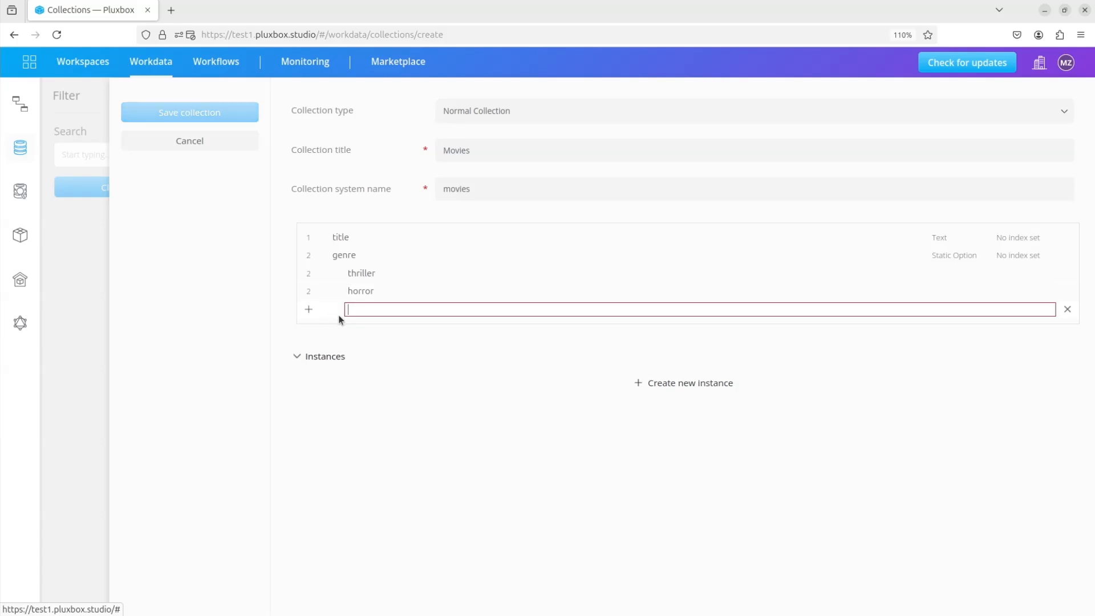
pyautogui.write('animation')
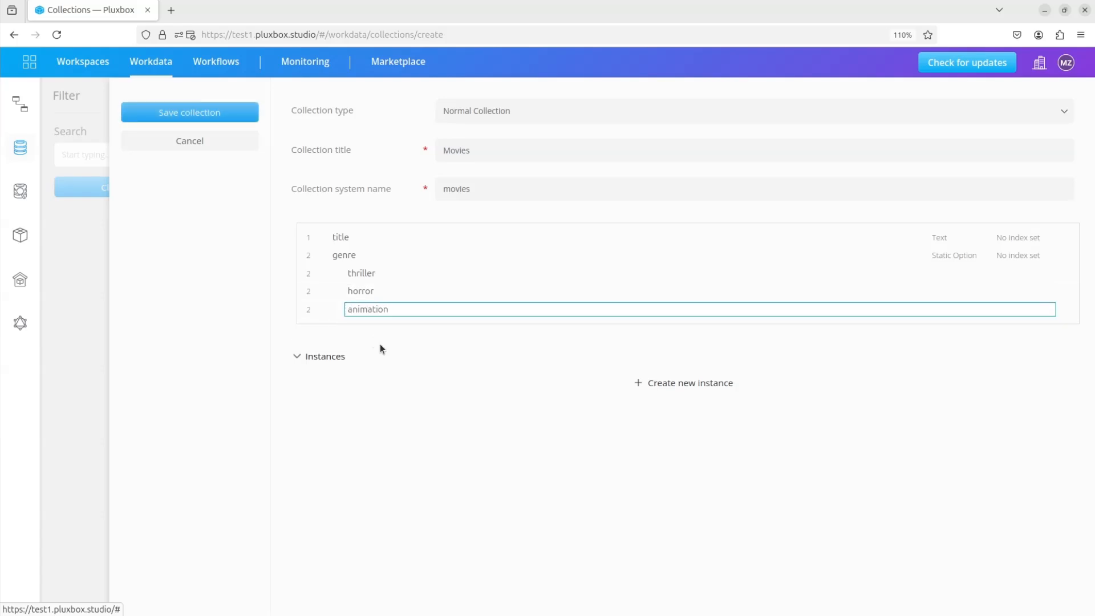
pyautogui.click(436, 329)
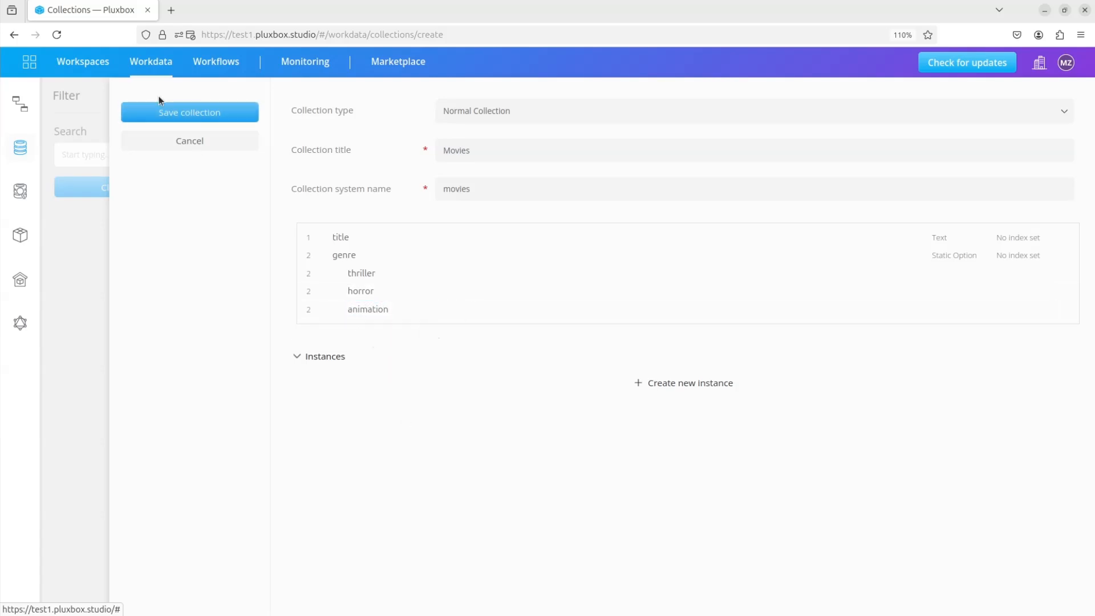
pyautogui.click(185, 116)
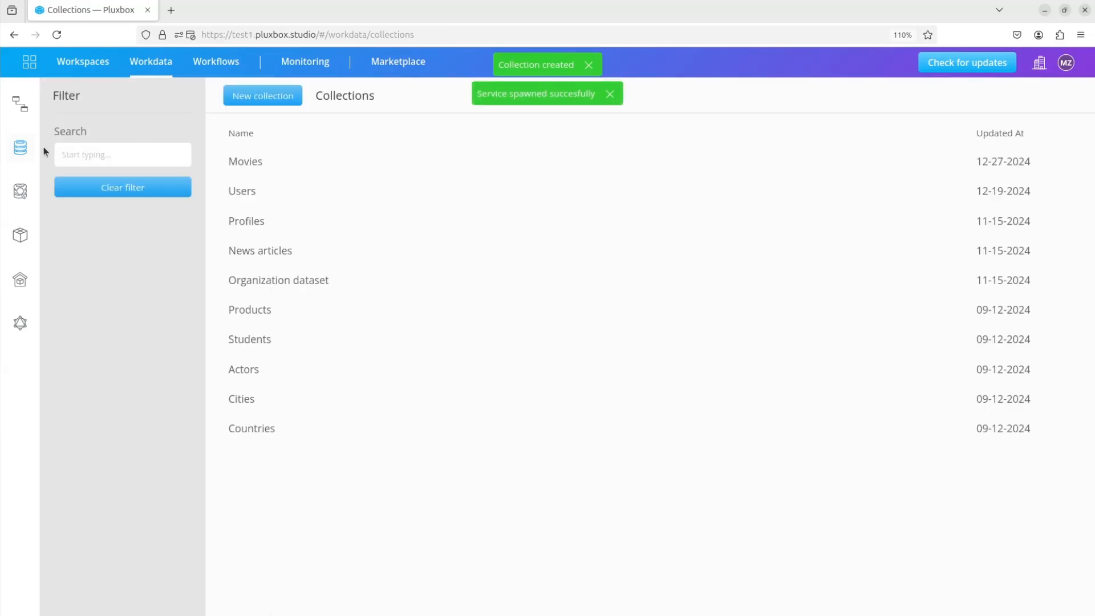
# In the data explorer, add a record titled "se7en" with genre thriller to the Movies collection.
pyautogui.click(21, 192)
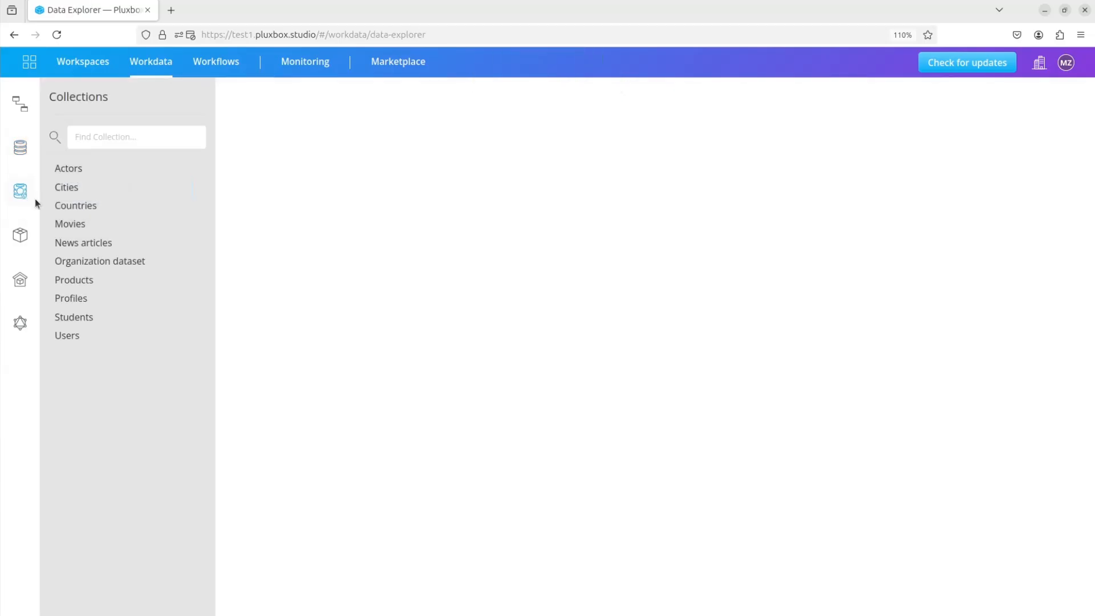
pyautogui.click(62, 224)
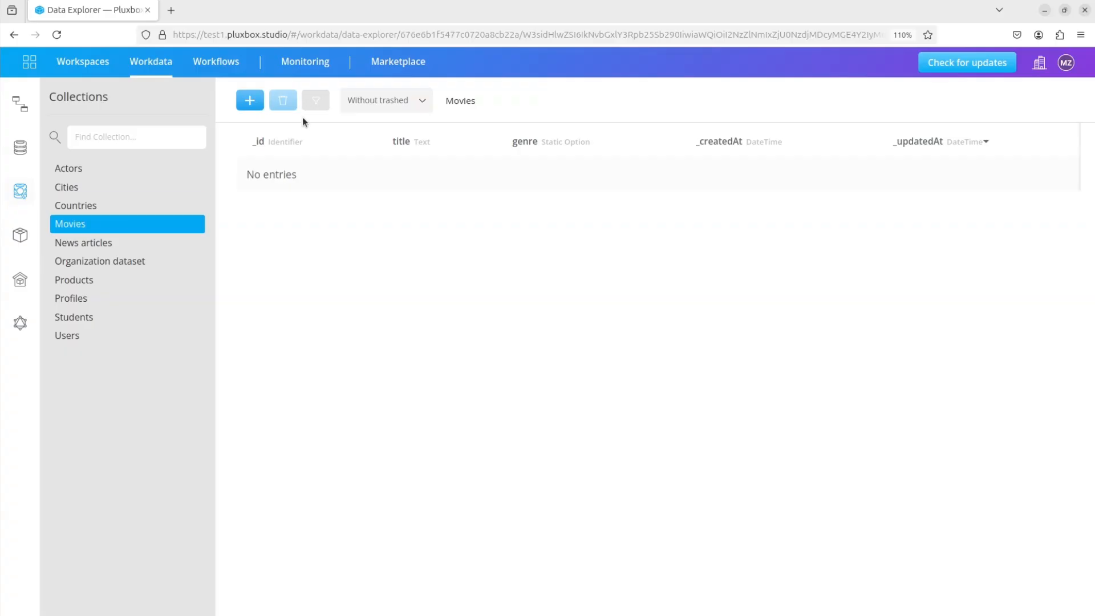
pyautogui.click(249, 101)
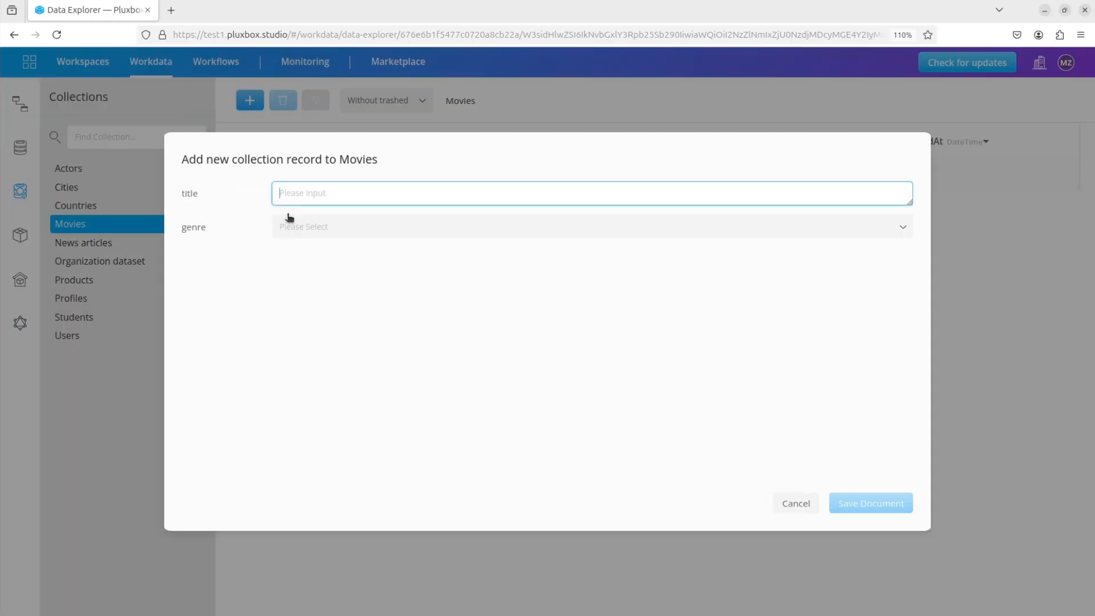
pyautogui.write('se7en')
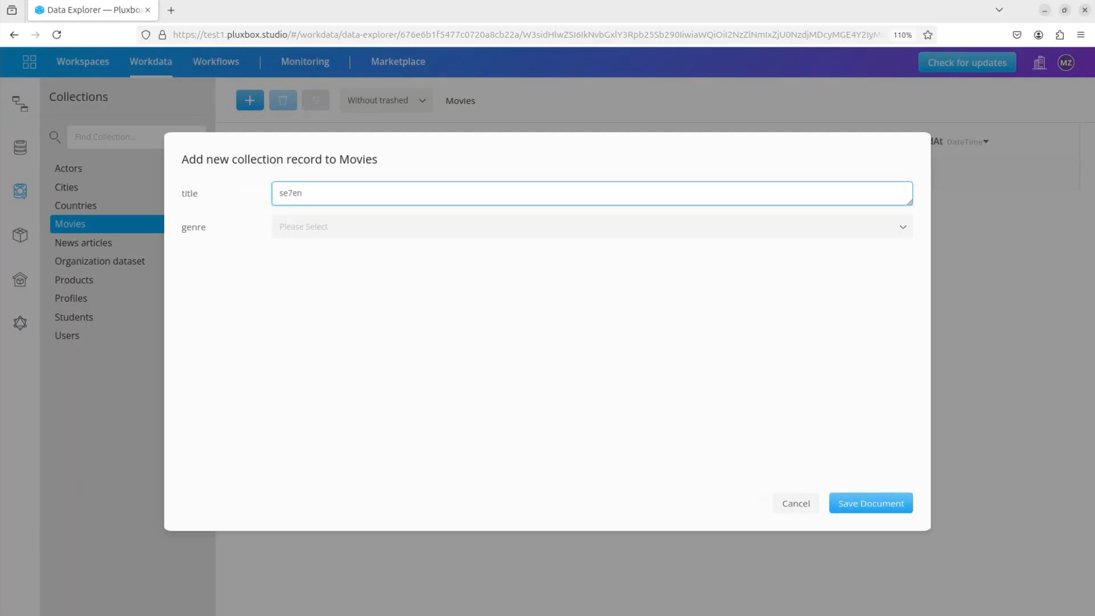
pyautogui.click(337, 225)
pyautogui.click(291, 255)
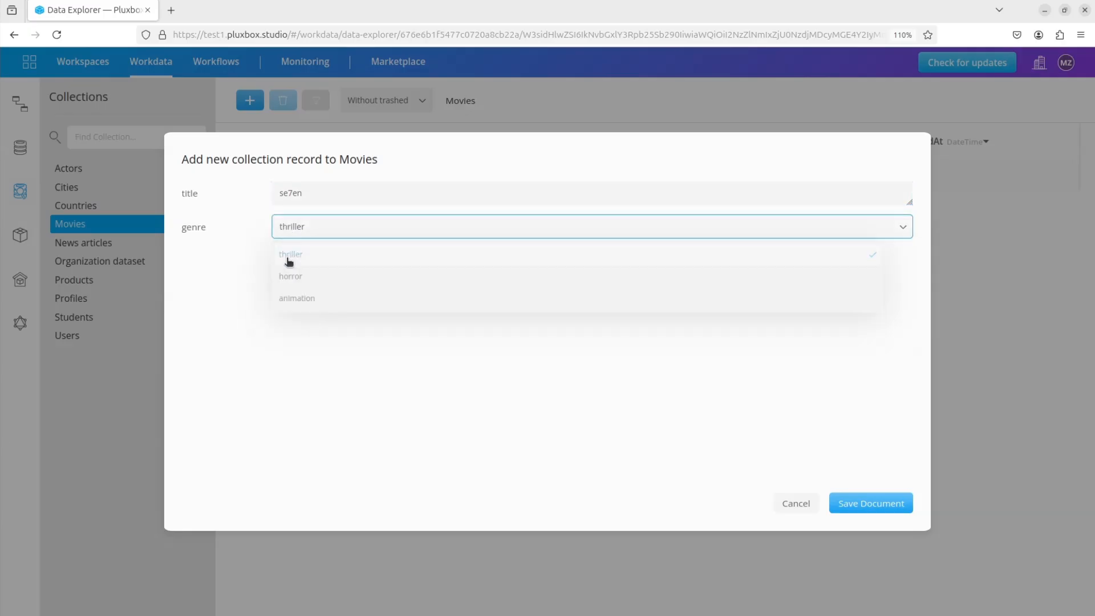
pyautogui.click(857, 504)
# Add a Movies record titled "Shrek" with genre animation and save it.
pyautogui.click(249, 100)
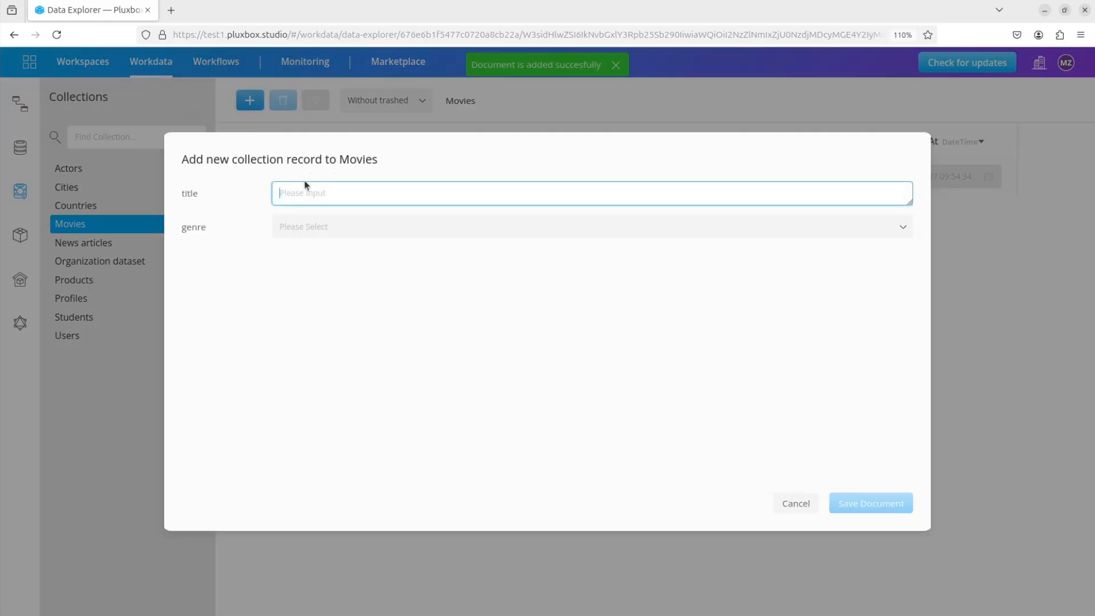
pyautogui.write('Shre')
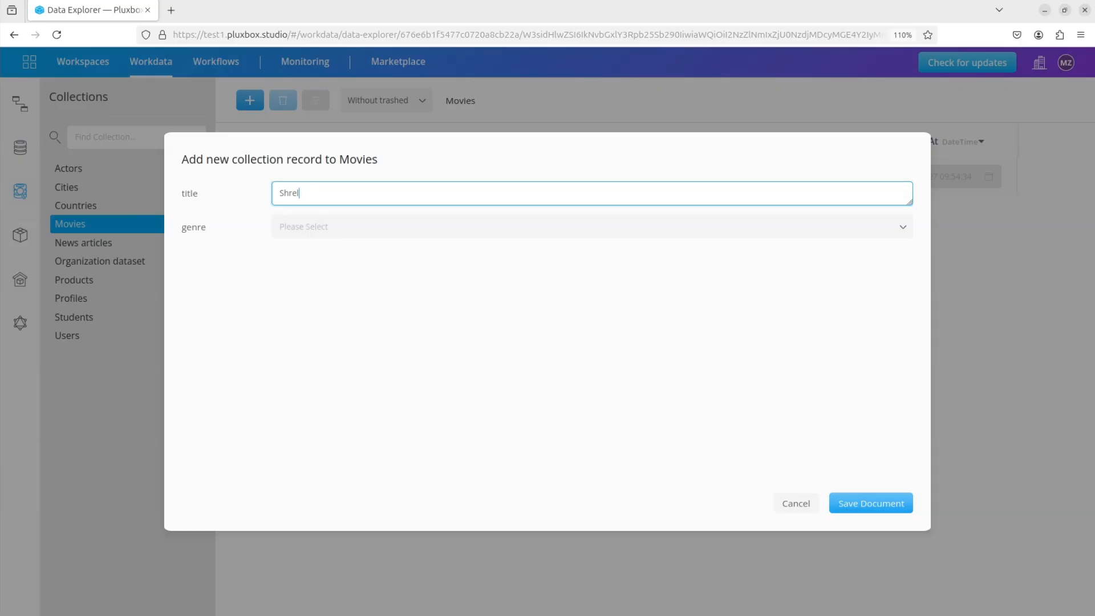
pyautogui.click(307, 228)
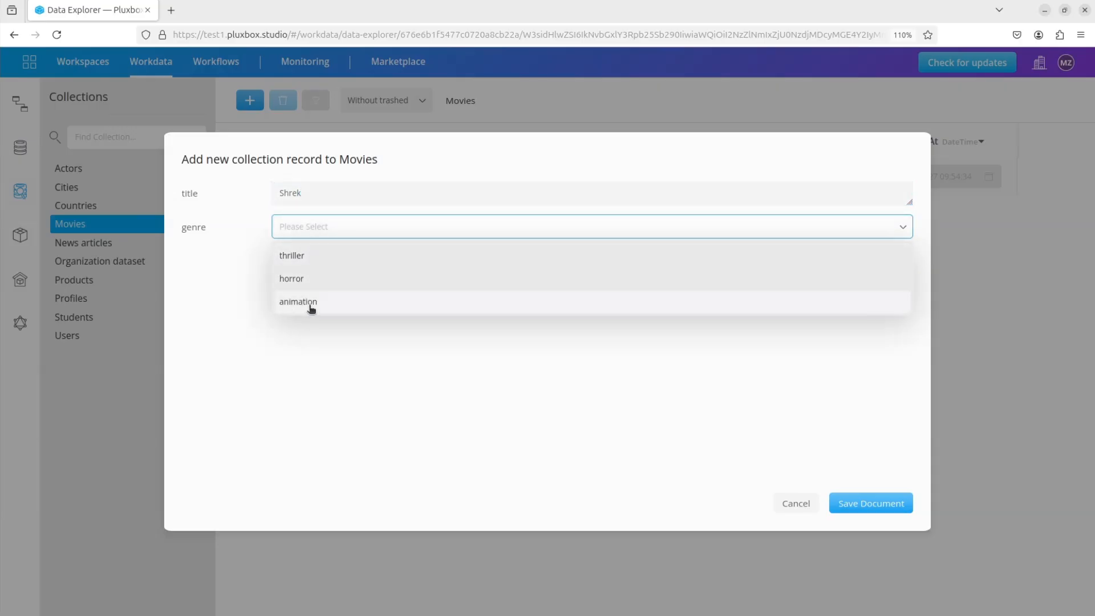
pyautogui.click(309, 305)
pyautogui.click(855, 505)
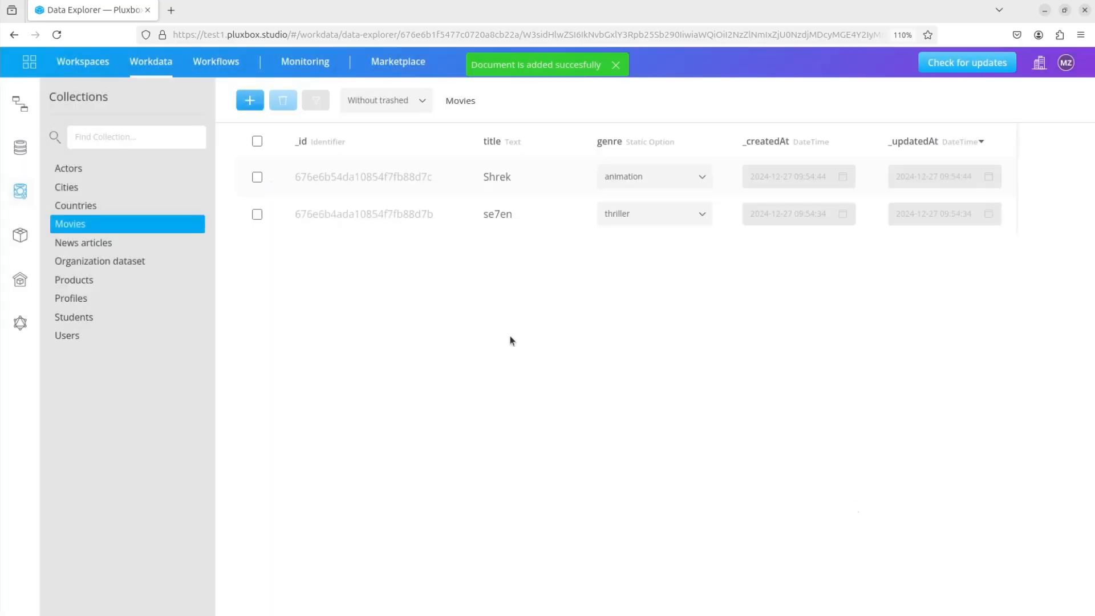
# Add a Movies record titled "Moana" with genre animation and save it.
pyautogui.click(251, 109)
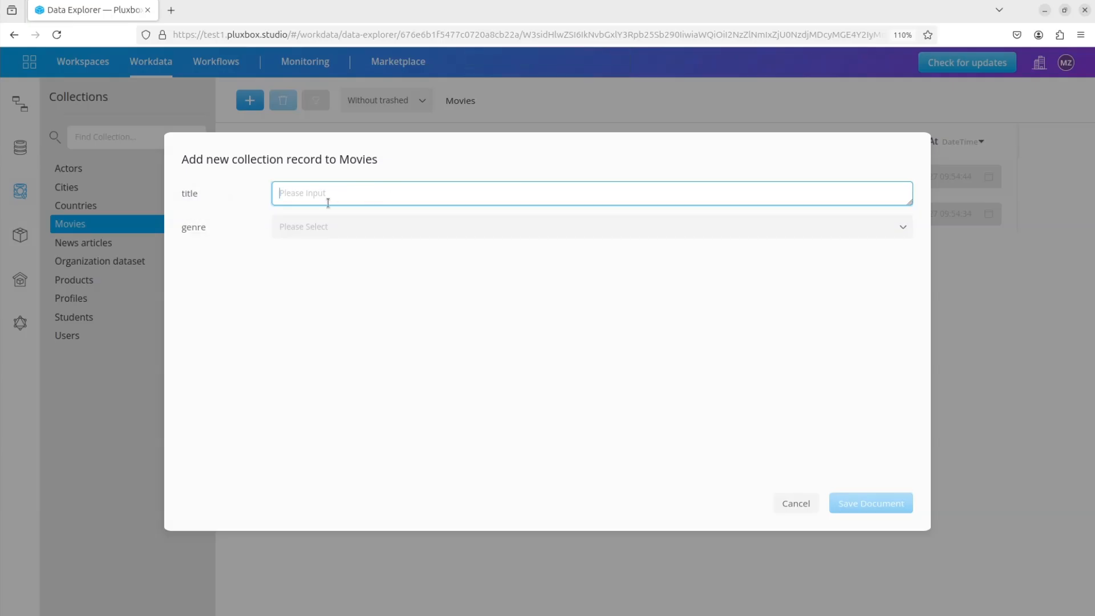
pyautogui.write('Moana')
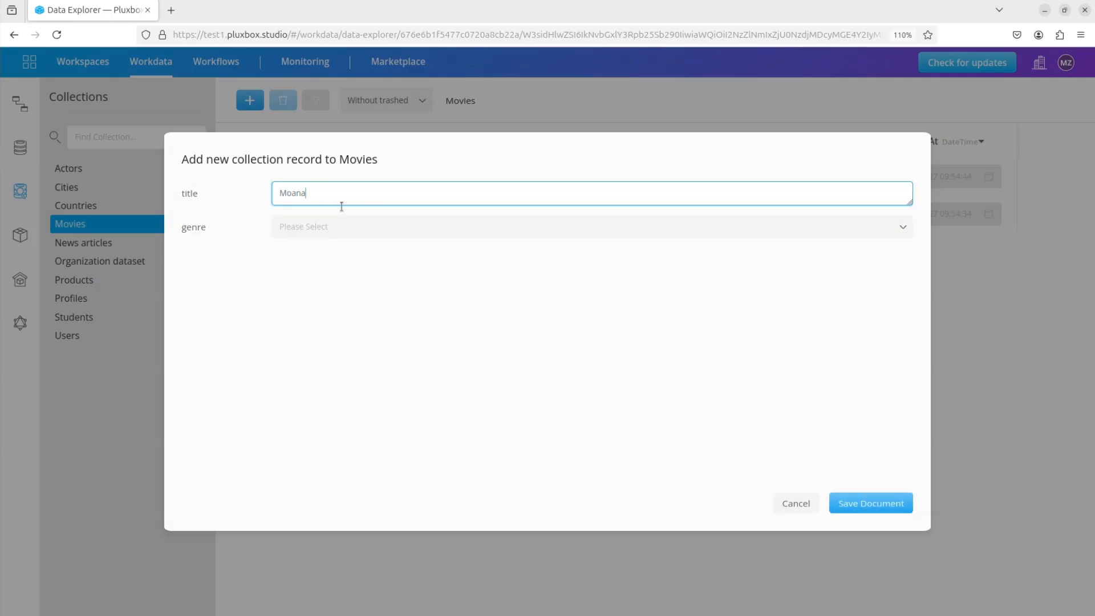
pyautogui.click(340, 230)
pyautogui.click(330, 302)
pyautogui.click(845, 502)
# Add a Movies record titled "Smile" with genre horror and save it.
pyautogui.click(250, 100)
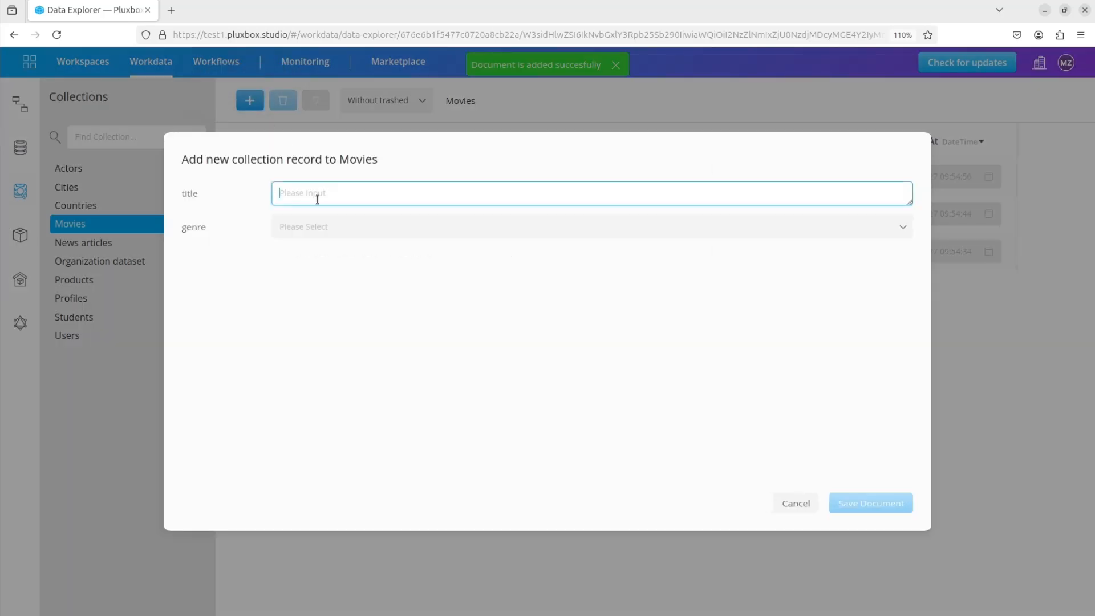
pyautogui.write('Smile')
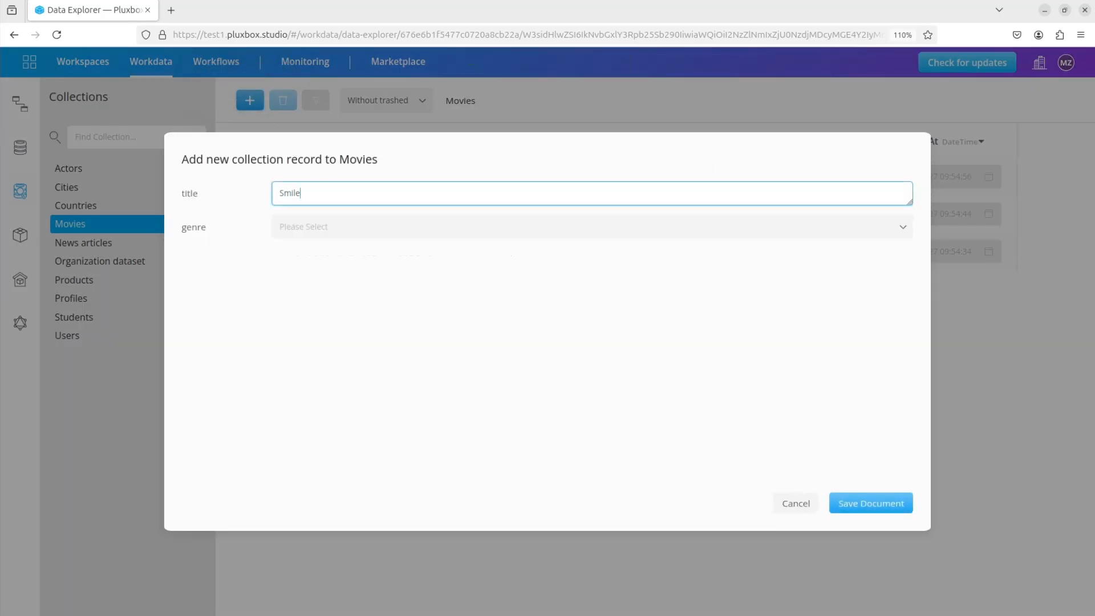
pyautogui.click(326, 228)
pyautogui.click(306, 288)
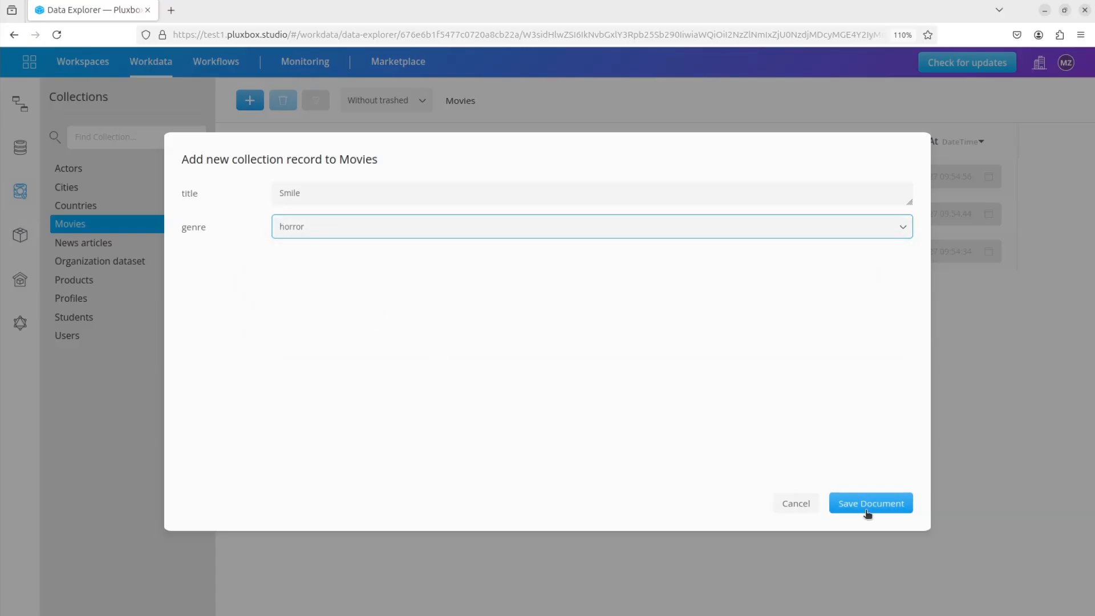
pyautogui.click(845, 505)
# Add a Movies record titled "Get out" with genre horror and save it.
pyautogui.click(250, 100)
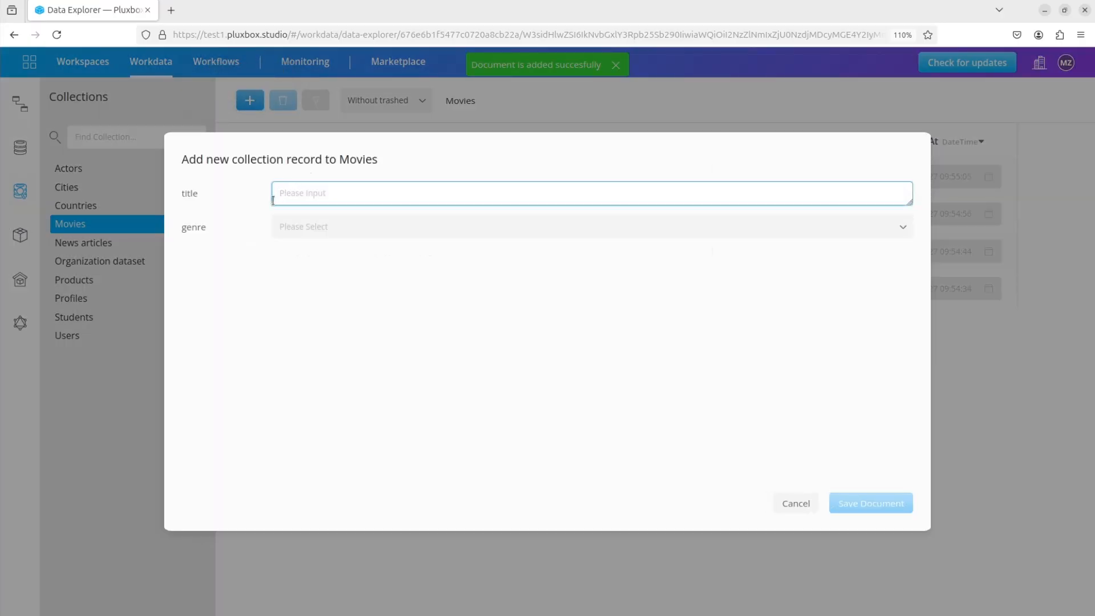
pyautogui.write('Get')
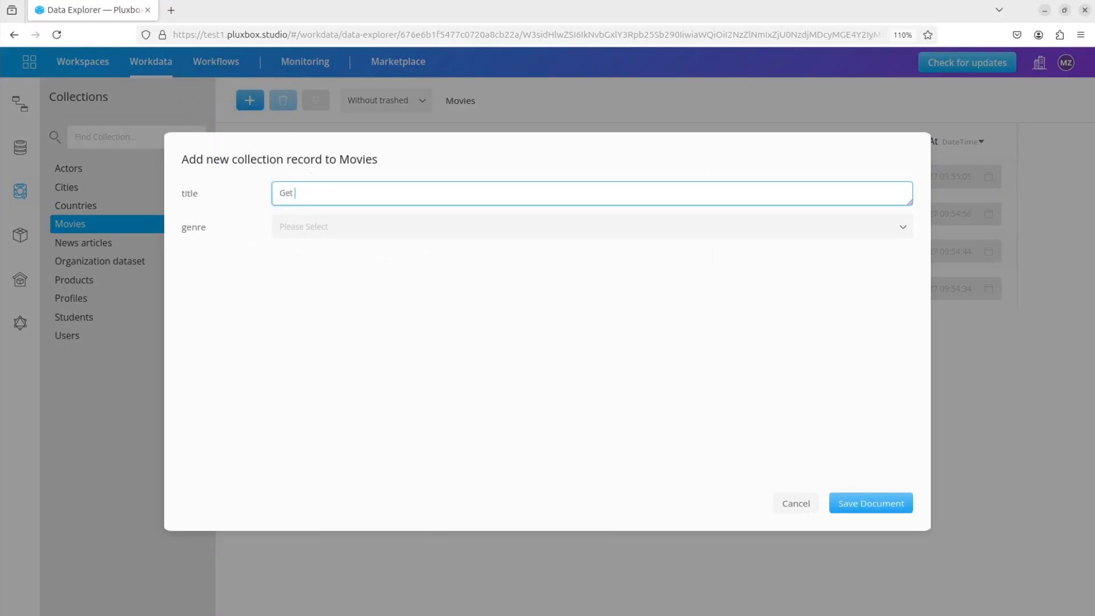
pyautogui.click(361, 231)
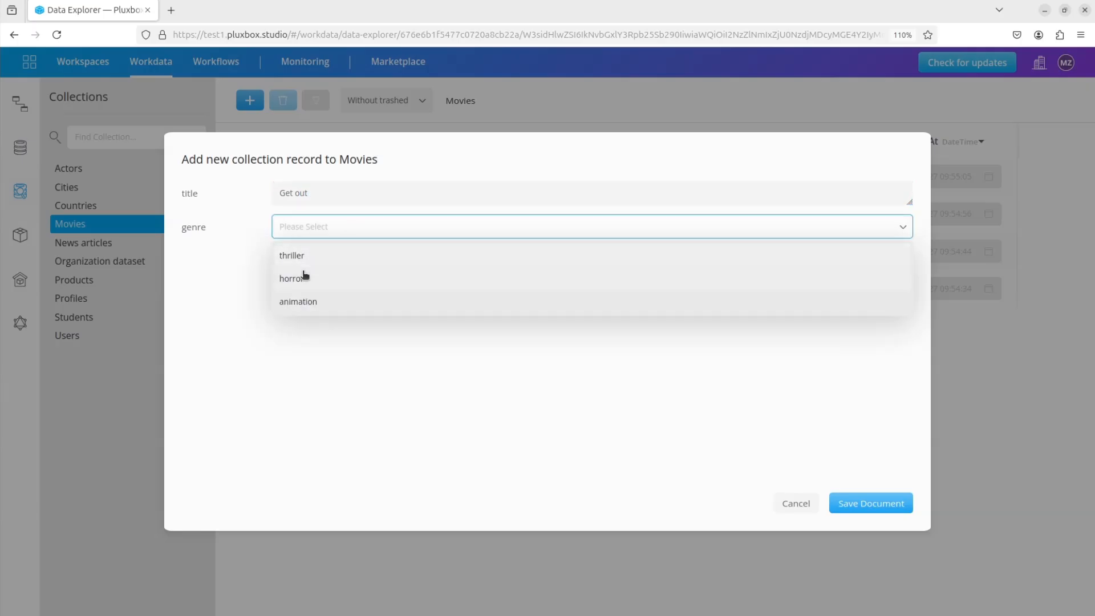
pyautogui.click(303, 277)
pyautogui.click(874, 503)
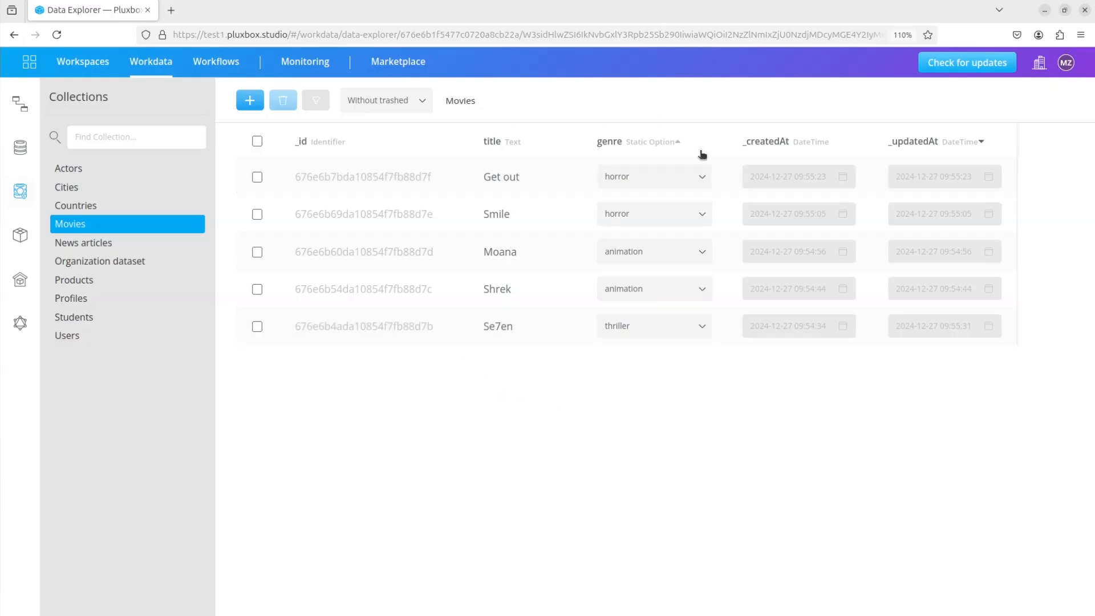
# Open the home-page view of the Conditional block workspace and place a container on it.
pyautogui.click(86, 62)
pyautogui.click(200, 285)
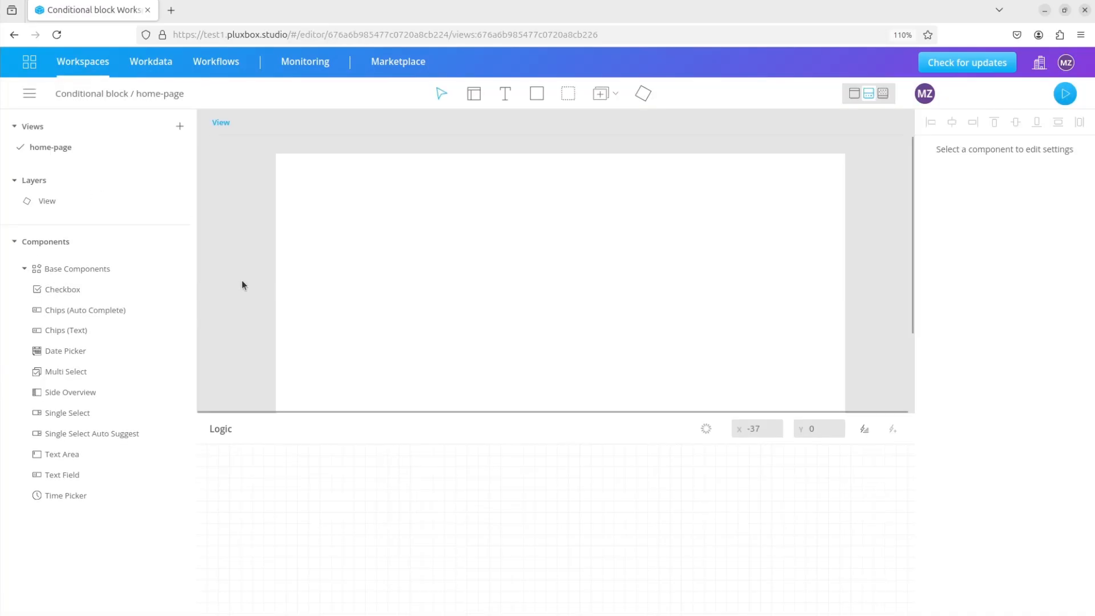
pyautogui.click(568, 93)
pyautogui.click(447, 239)
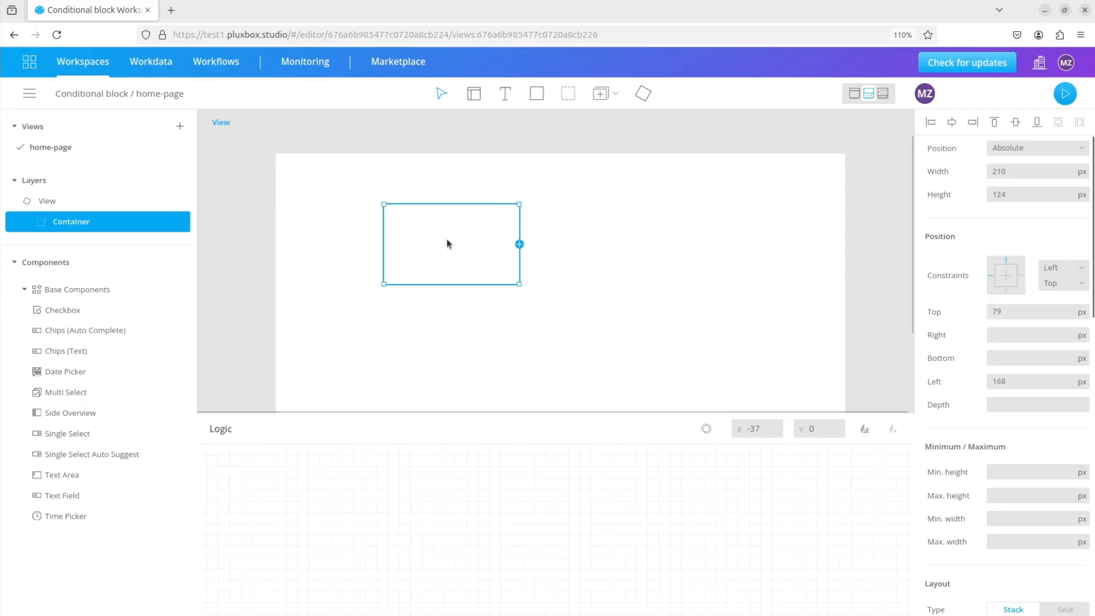
# Give the container Relative positioning, a width of 100 %, and stretch its height to about 183 px.
pyautogui.click(1019, 150)
pyautogui.click(1017, 194)
pyautogui.click(1082, 172)
pyautogui.click(1075, 207)
pyautogui.click(1018, 171)
pyautogui.write('1')
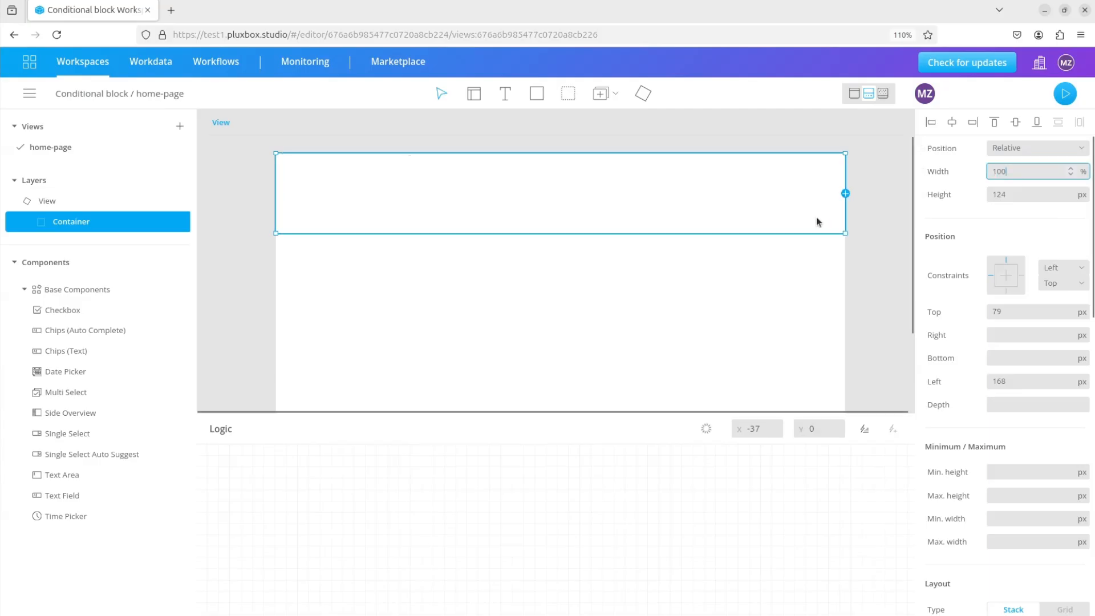
pyautogui.moveTo(813, 231); pyautogui.dragTo(821, 271)
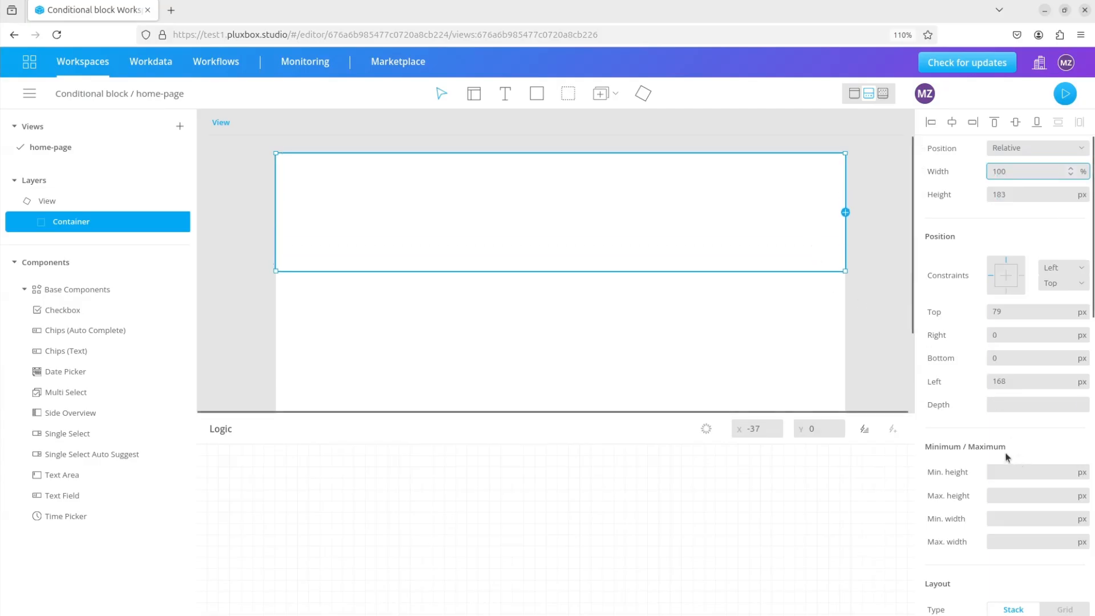
# Set the container's padding to 24 and its horizontal space between items to 16 px.
pyautogui.scroll(-4, 1008, 454)
pyautogui.scroll(-3, 1004, 455)
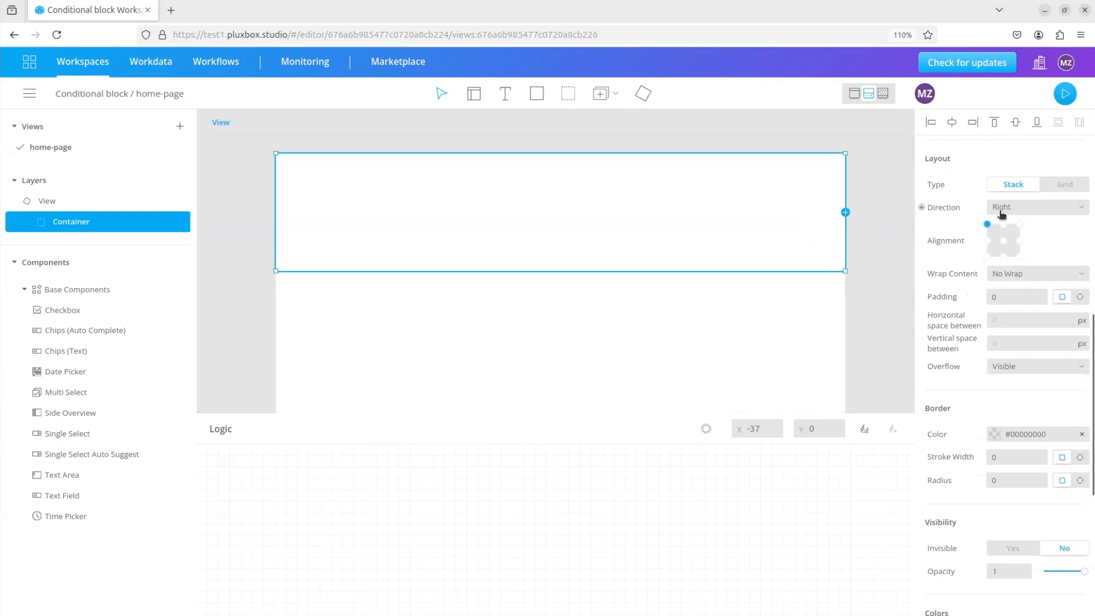
pyautogui.click(985, 297)
pyautogui.write('24')
pyautogui.press('Tab')
pyautogui.write('16')
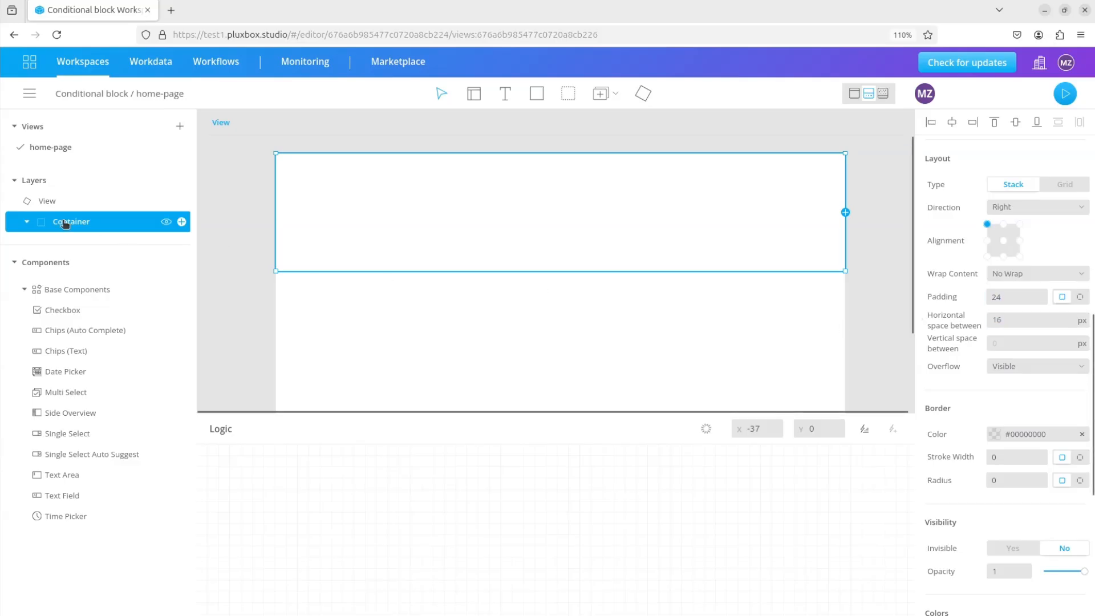
# Rename the container layer as "main container".
pyautogui.doubleClick(63, 221)
pyautogui.write('main c')
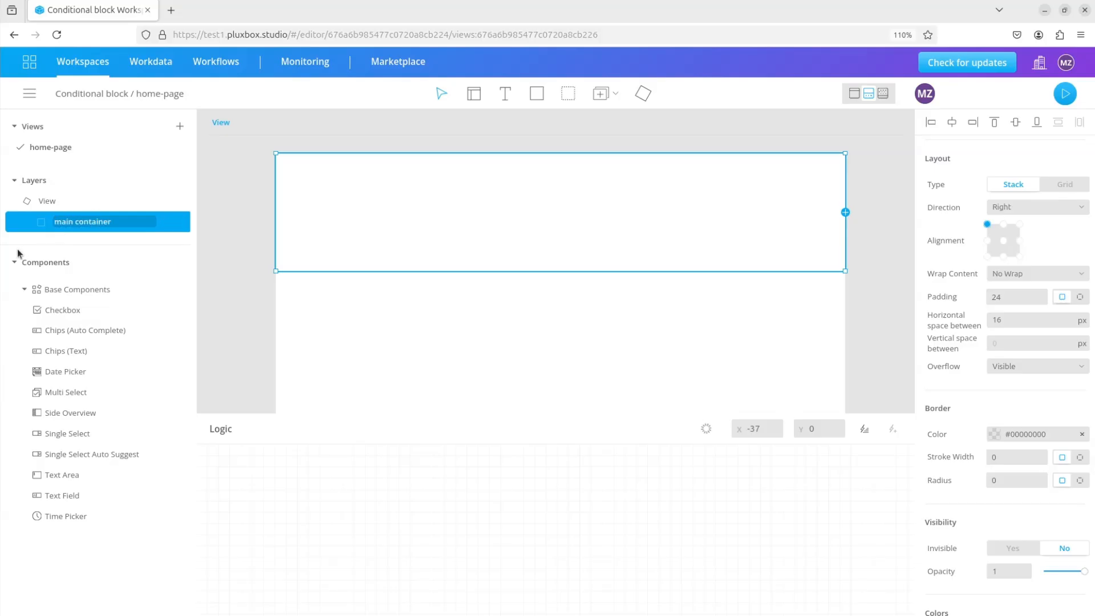
pyautogui.click(227, 273)
# Add a second container, nest it inside the main container, and set its position to Relative.
pyautogui.click(568, 94)
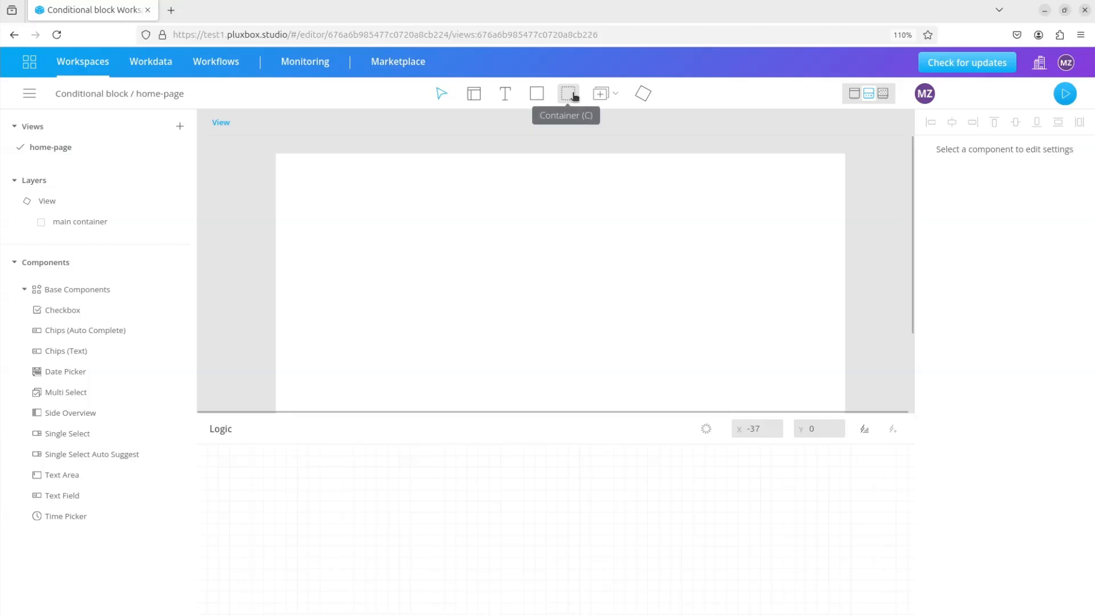
pyautogui.click(455, 214)
pyautogui.moveTo(161, 240); pyautogui.dragTo(184, 227)
pyautogui.click(90, 242)
pyautogui.click(999, 148)
pyautogui.click(999, 193)
# Set the nested container's stack direction to Bottom, with padding 12 and vertical space between of 12 px.
pyautogui.scroll(-6, 1042, 311)
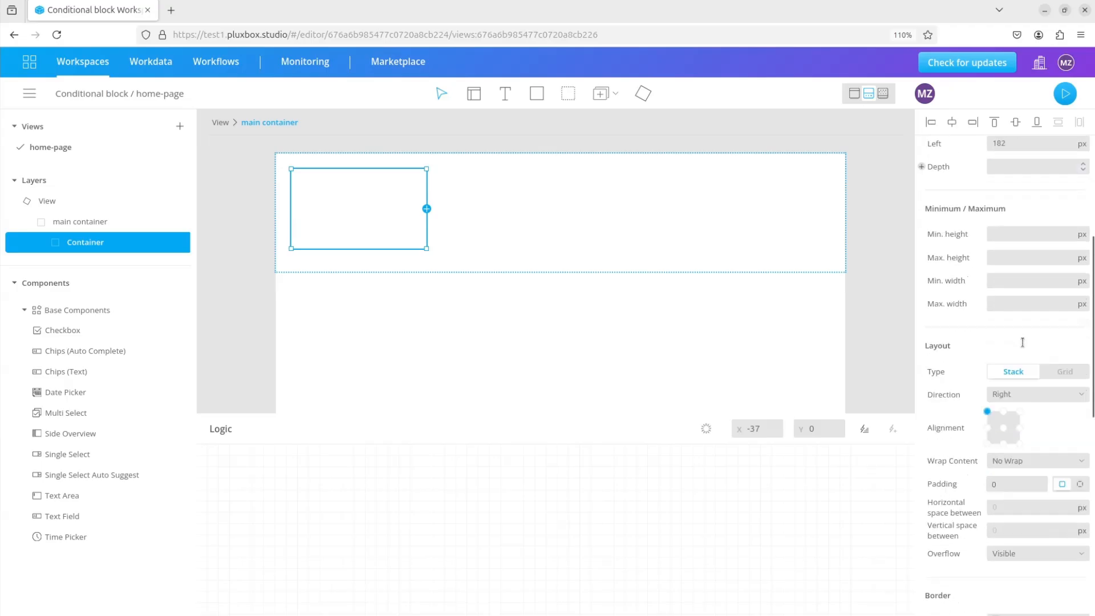
pyautogui.click(1004, 293)
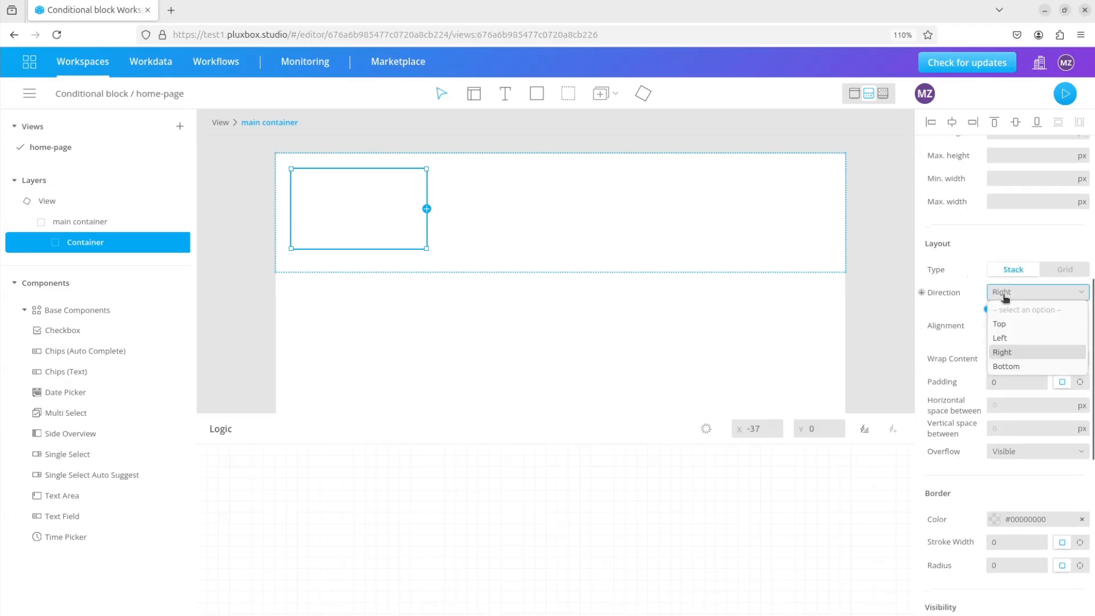
pyautogui.click(1002, 367)
pyautogui.click(997, 381)
pyautogui.write('12')
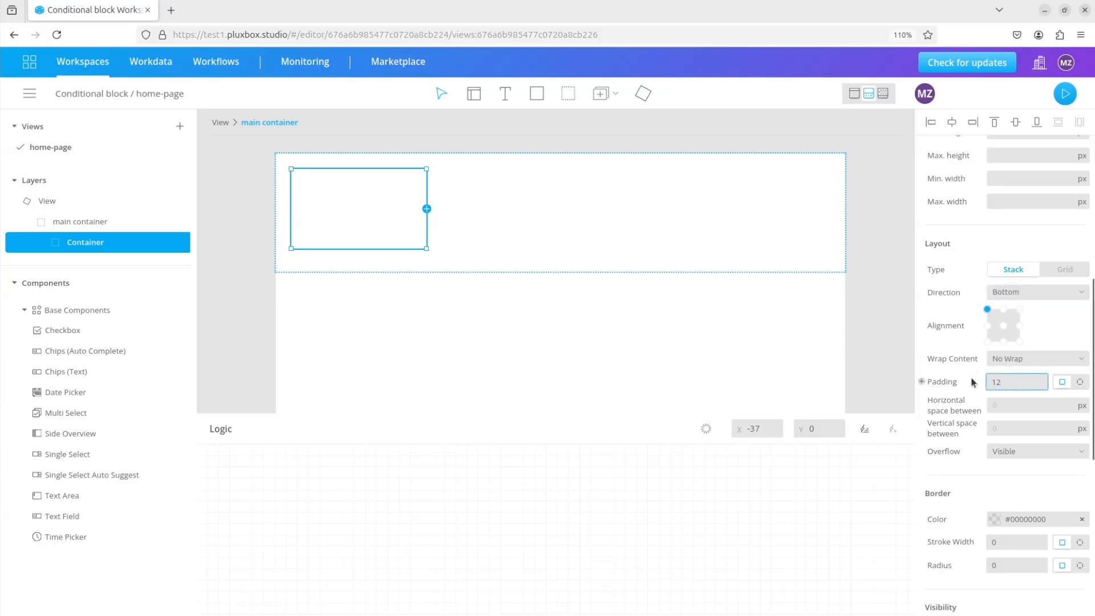
pyautogui.click(1004, 424)
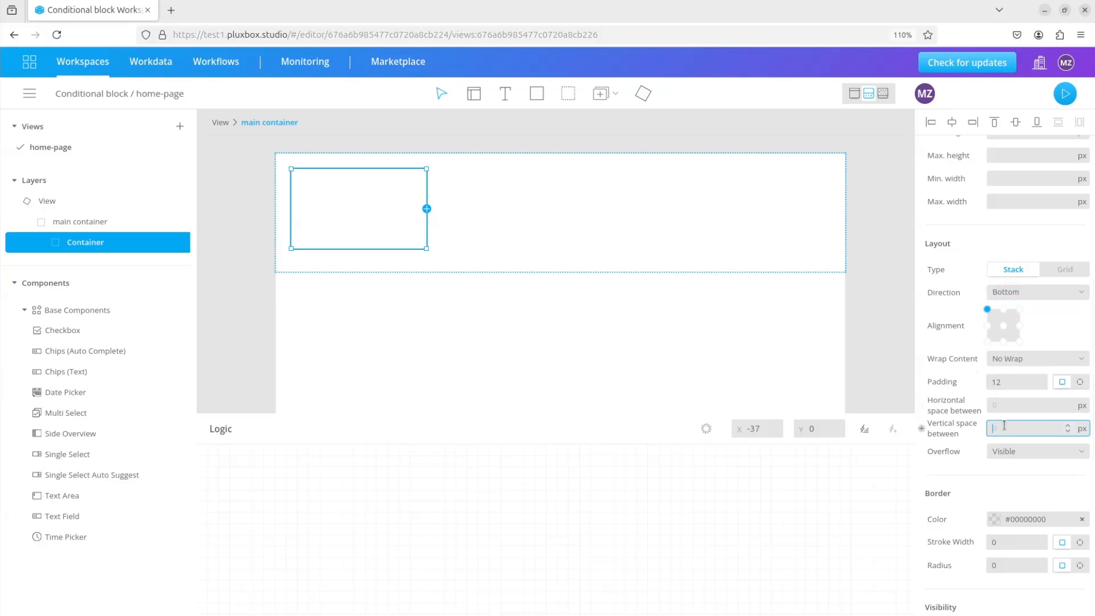
# Give the nested container the Pbx-background-30 background colour.
pyautogui.scroll(-5, 1038, 479)
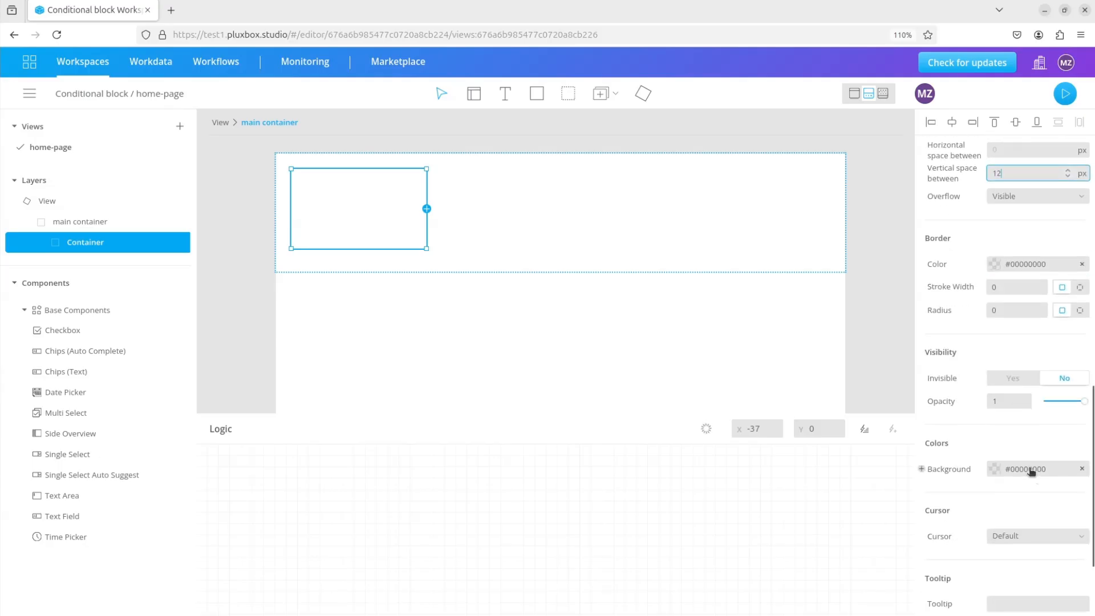
pyautogui.click(997, 469)
pyautogui.scroll(-5, 922, 431)
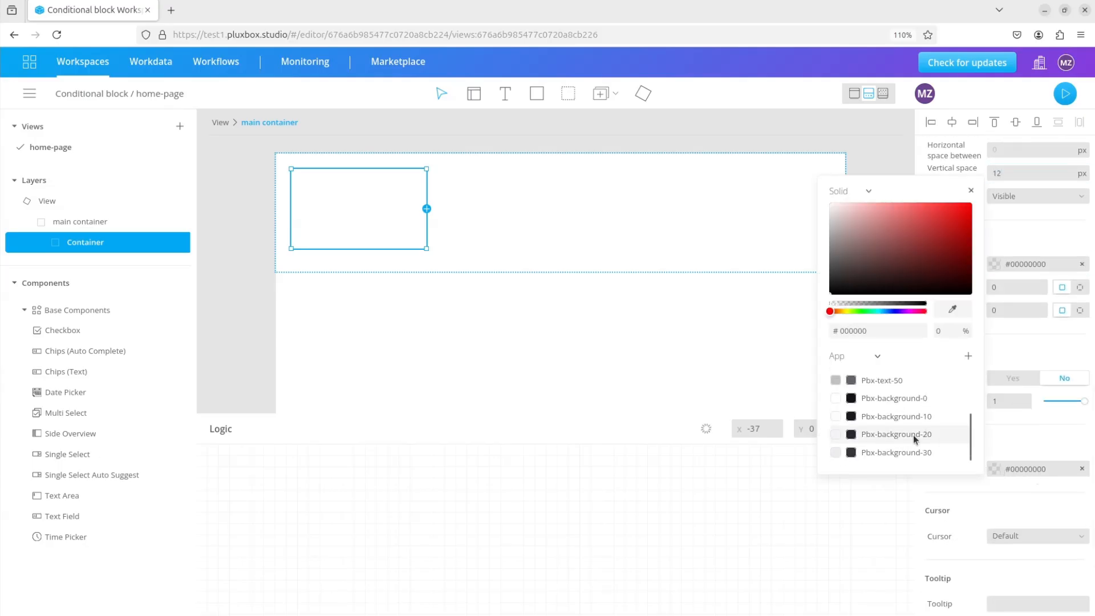
pyautogui.click(909, 453)
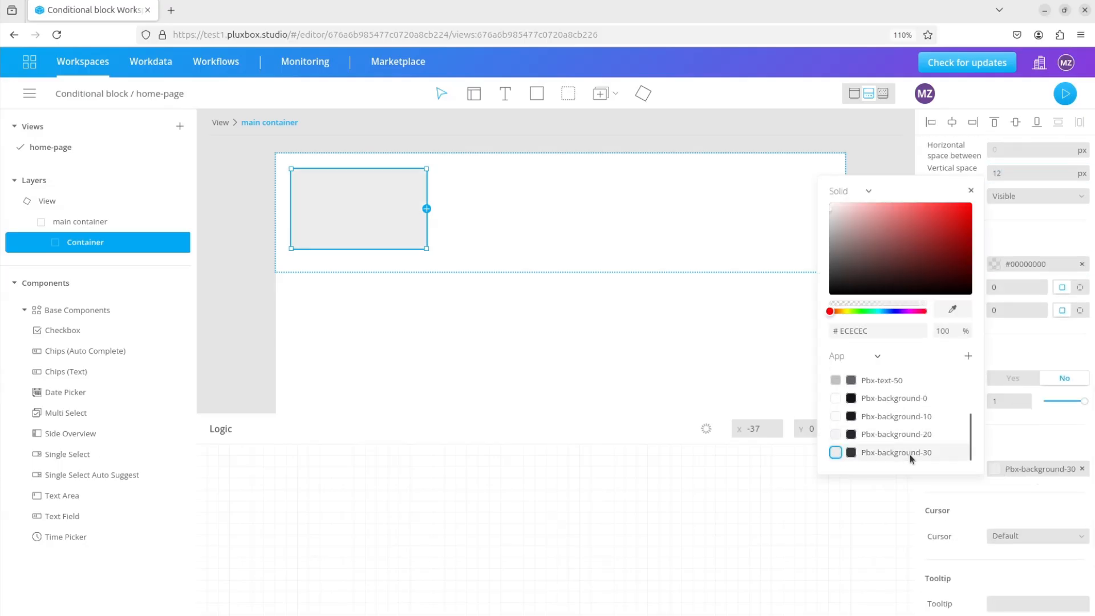
pyautogui.click(246, 335)
# Rename the nested container layer as "movie card".
pyautogui.doubleClick(80, 244)
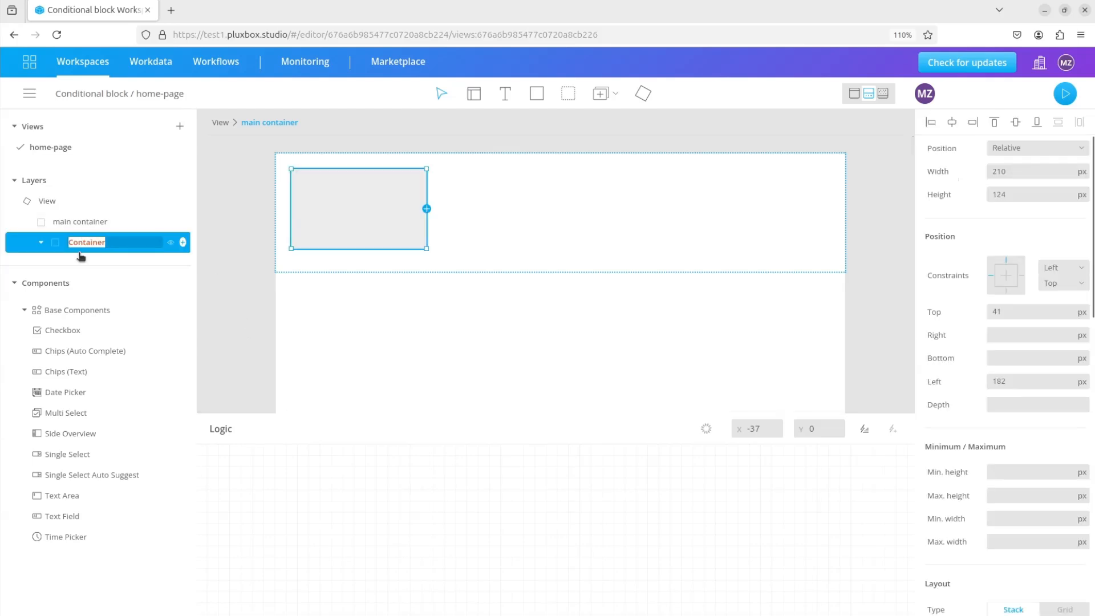
pyautogui.write('movie card')
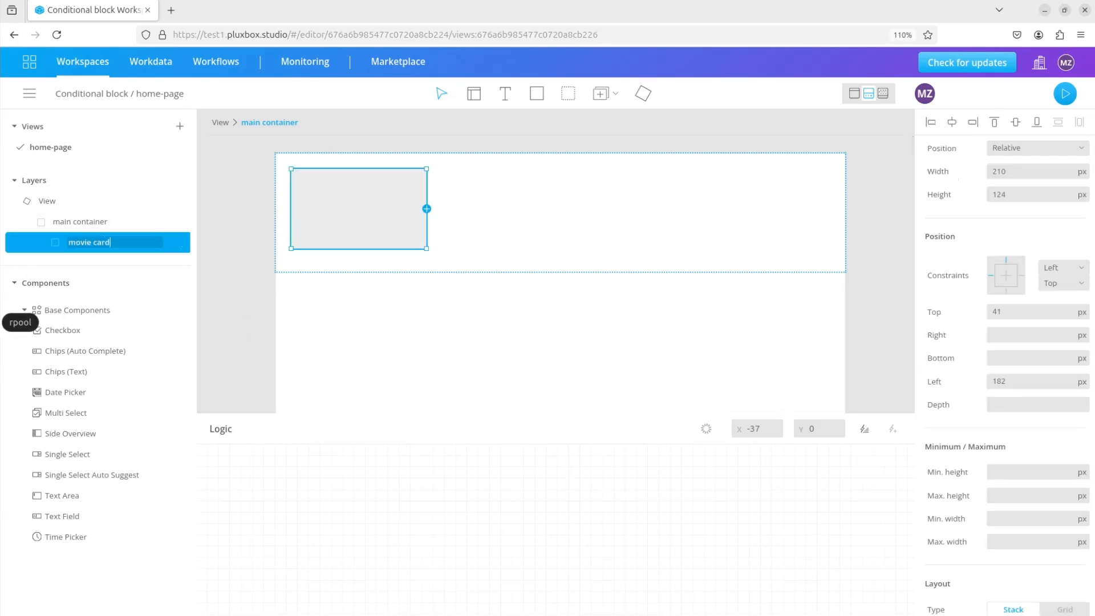
pyautogui.click(255, 302)
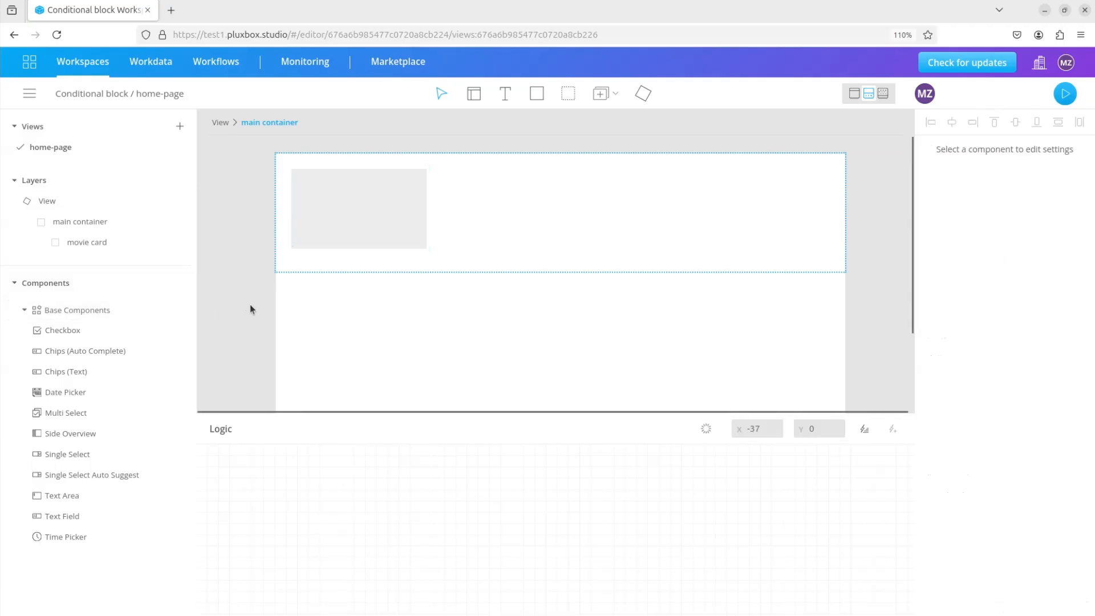
# Add a text element, nest it inside the movie card, and rename its layer as "title".
pyautogui.click(504, 93)
pyautogui.click(397, 221)
pyautogui.moveTo(75, 262); pyautogui.dragTo(98, 262)
pyautogui.click(88, 267)
pyautogui.doubleClick(88, 267)
pyautogui.write('title')
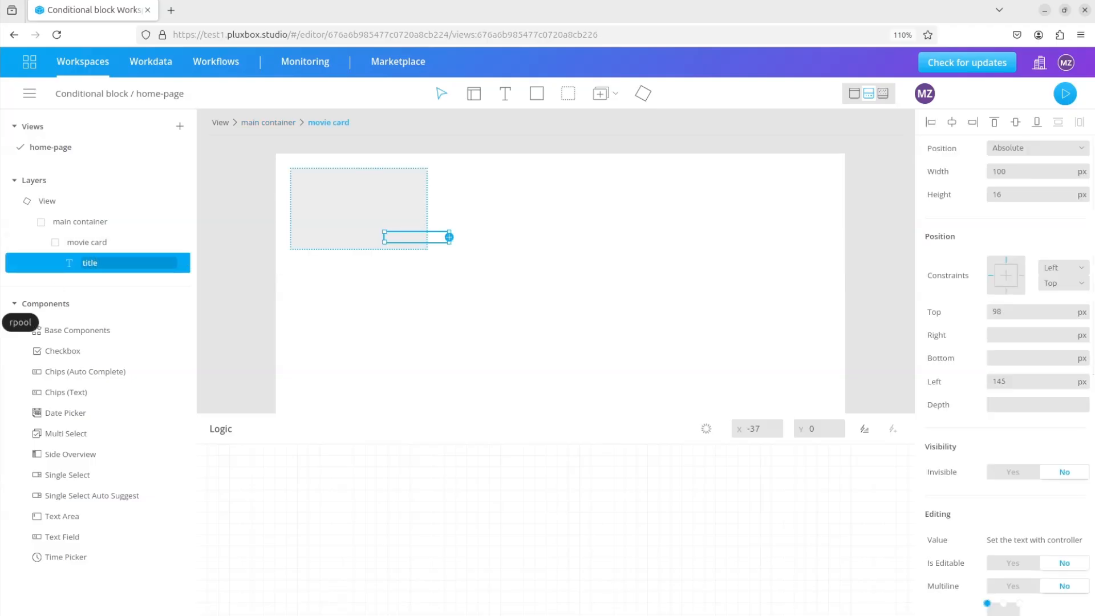
# Set the title text to Relative position with the Thin font family at size 18.
pyautogui.click(1001, 150)
pyautogui.click(1024, 192)
pyautogui.scroll(-6, 983, 419)
pyautogui.click(1000, 381)
pyautogui.click(1008, 426)
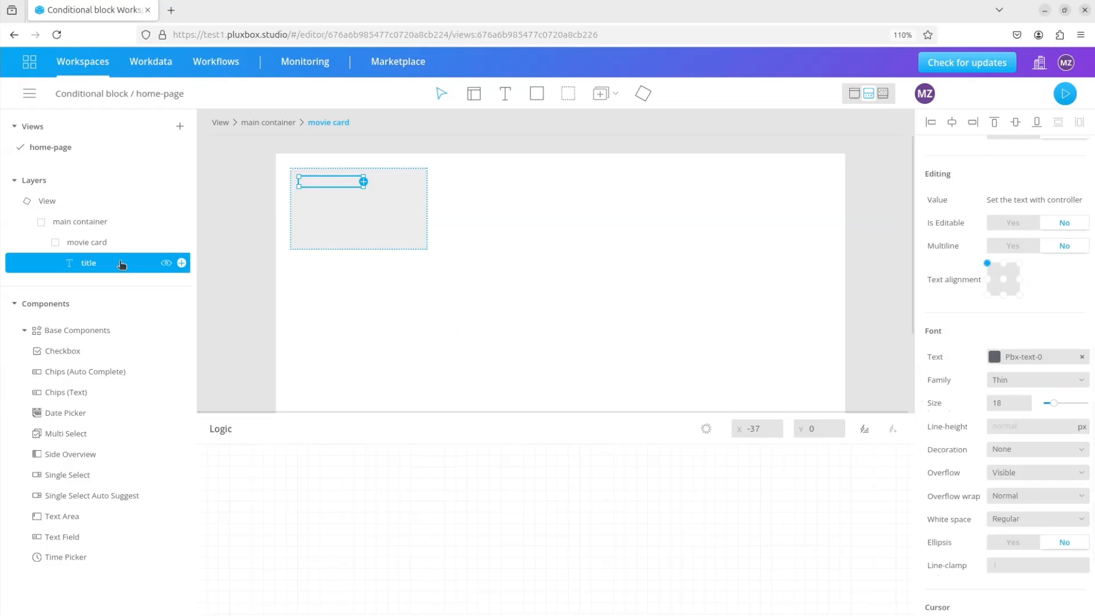
# Duplicate the title text and rename the copy as "age group children".
pyautogui.hotkey('ctrl', 'd')
pyautogui.doubleClick(149, 280)
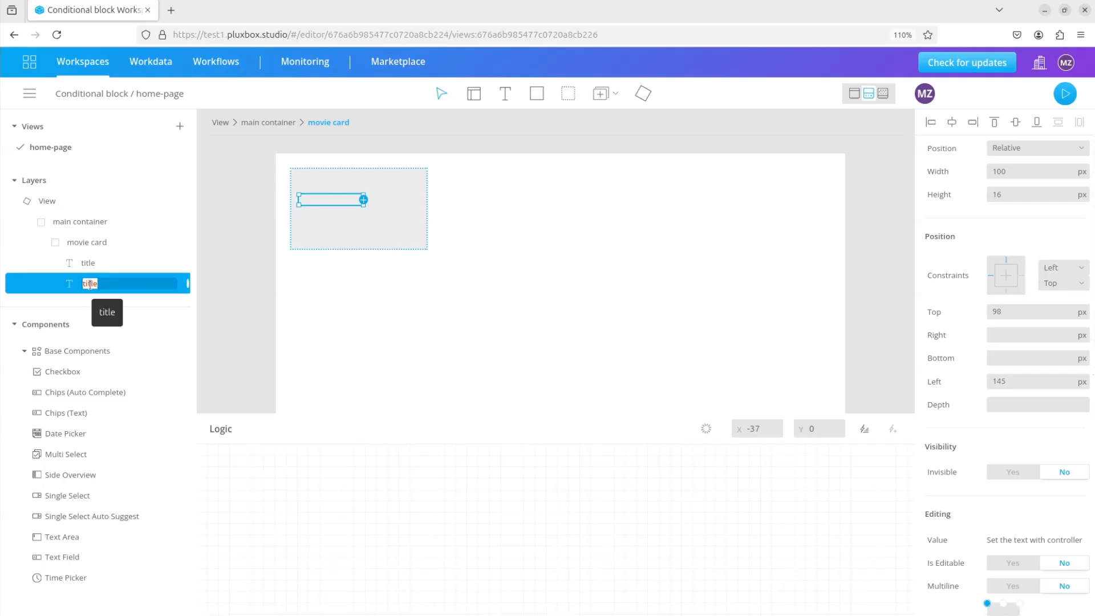
pyautogui.write('age')
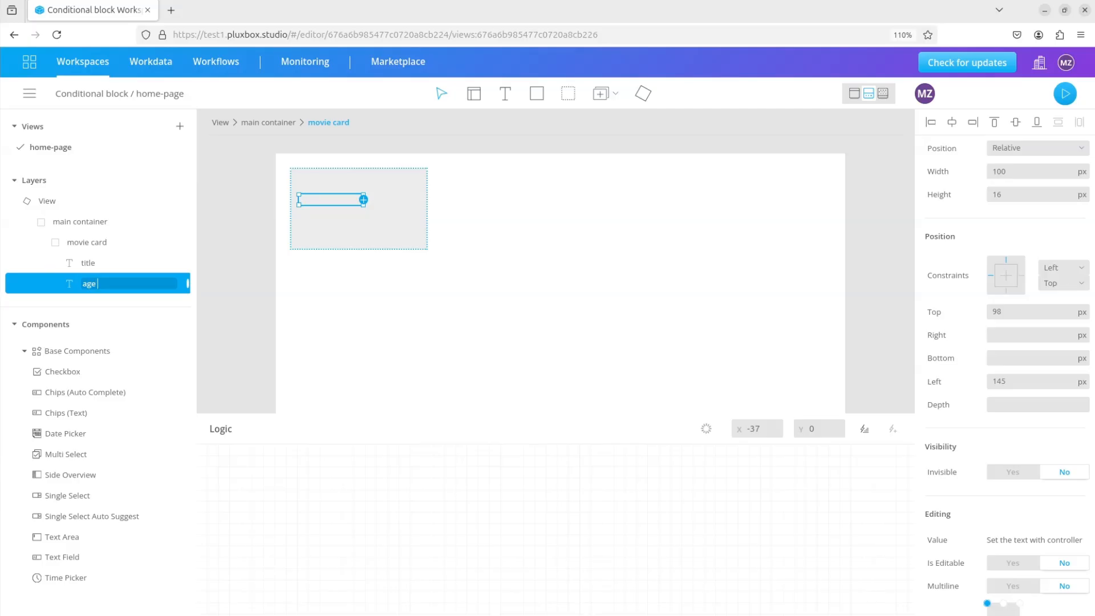
pyautogui.write(' group children')
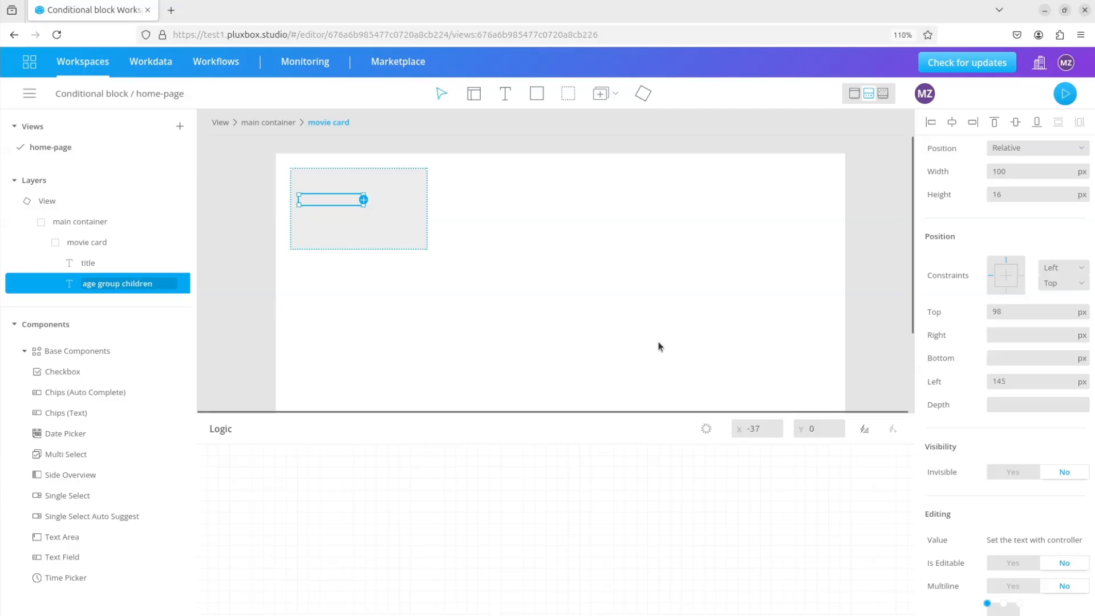
# Set the age group children text's font family to Regular and its size to 16.
pyautogui.scroll(-6, 1026, 342)
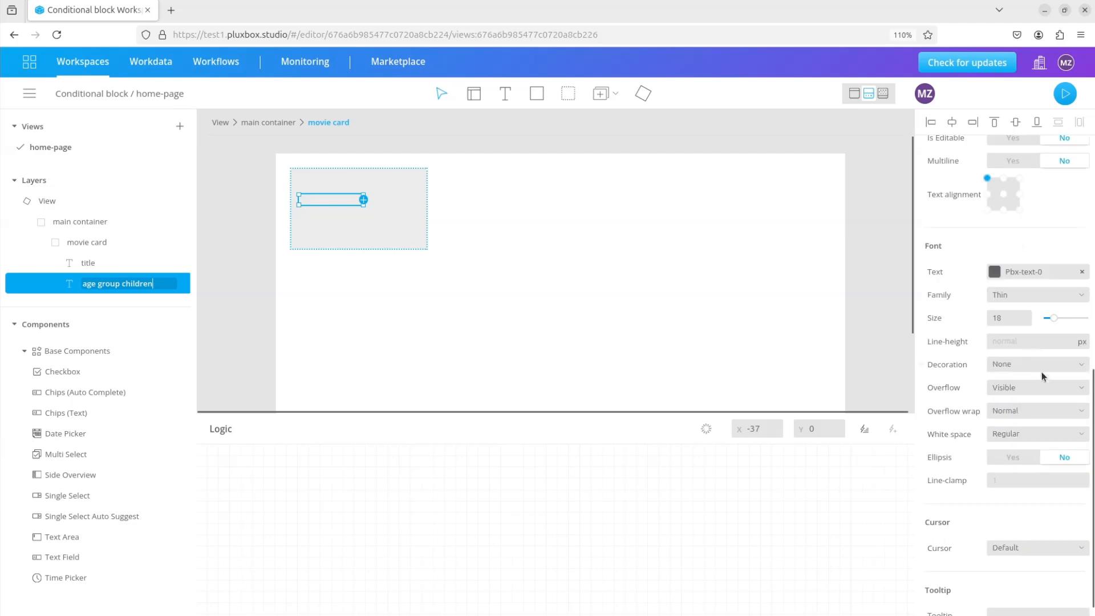
pyautogui.click(1018, 295)
pyautogui.click(1008, 326)
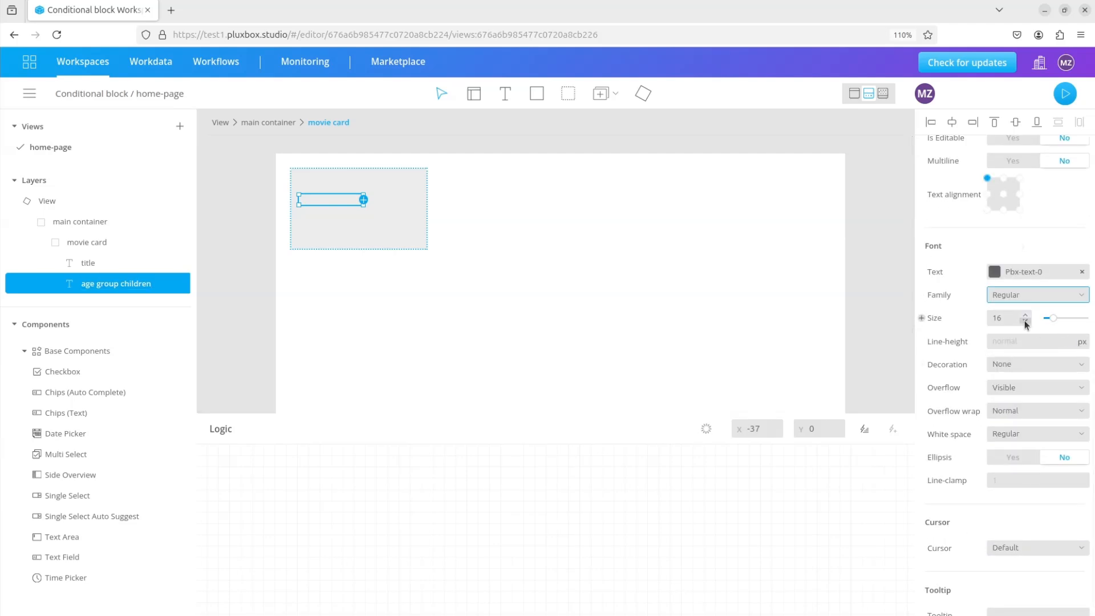
pyautogui.click(235, 308)
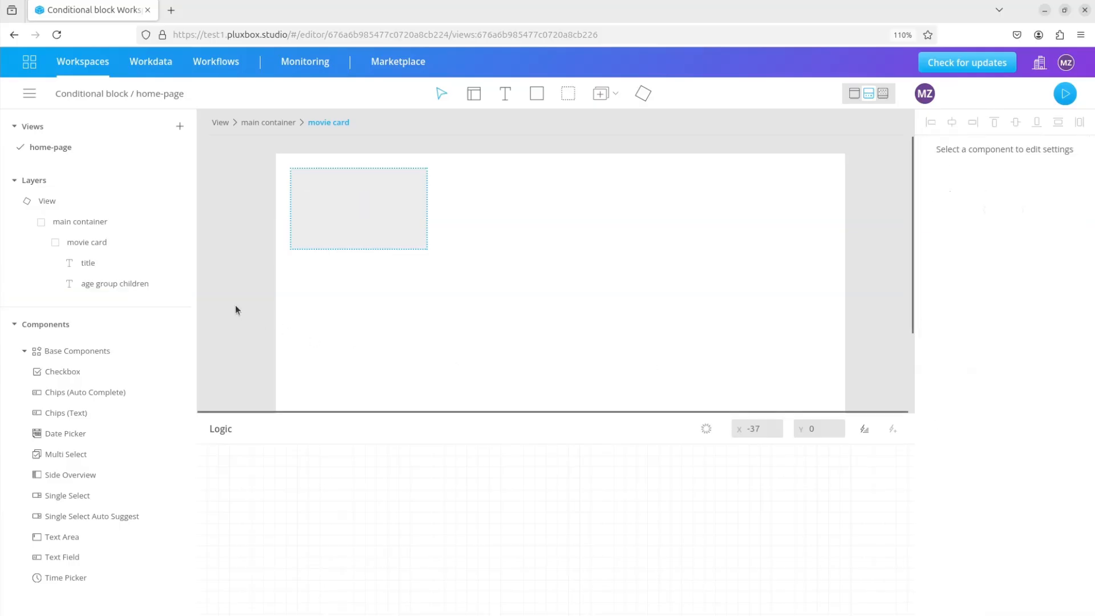
# Duplicate the age group children text and rename the copy as "age group adults".
pyautogui.click(119, 284)
pyautogui.hotkey('ctrl', 'd')
pyautogui.doubleClick(126, 304)
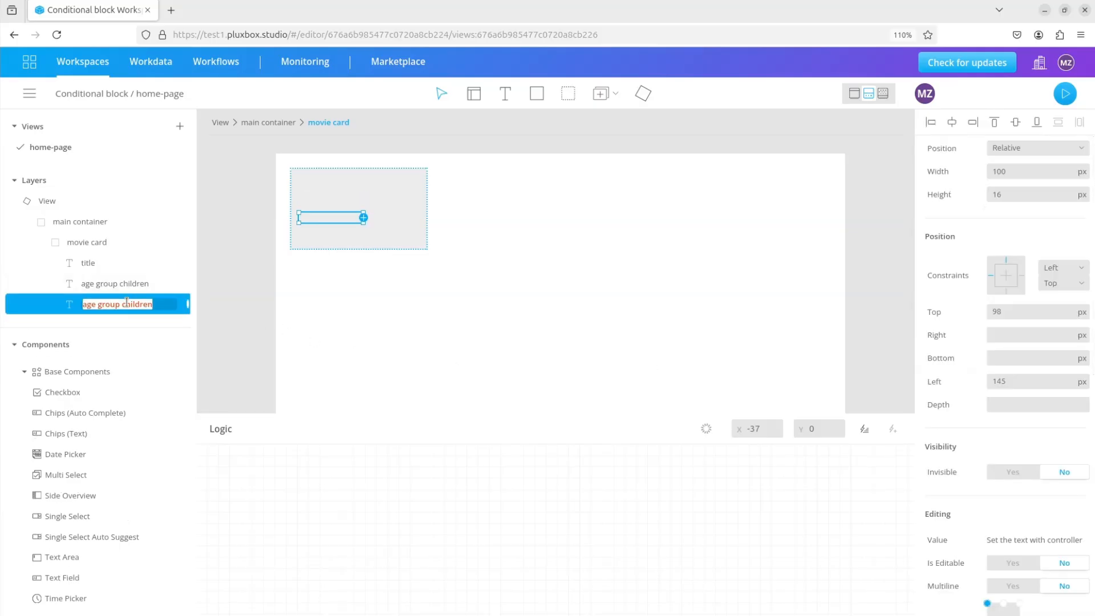
pyautogui.write('age group adu')
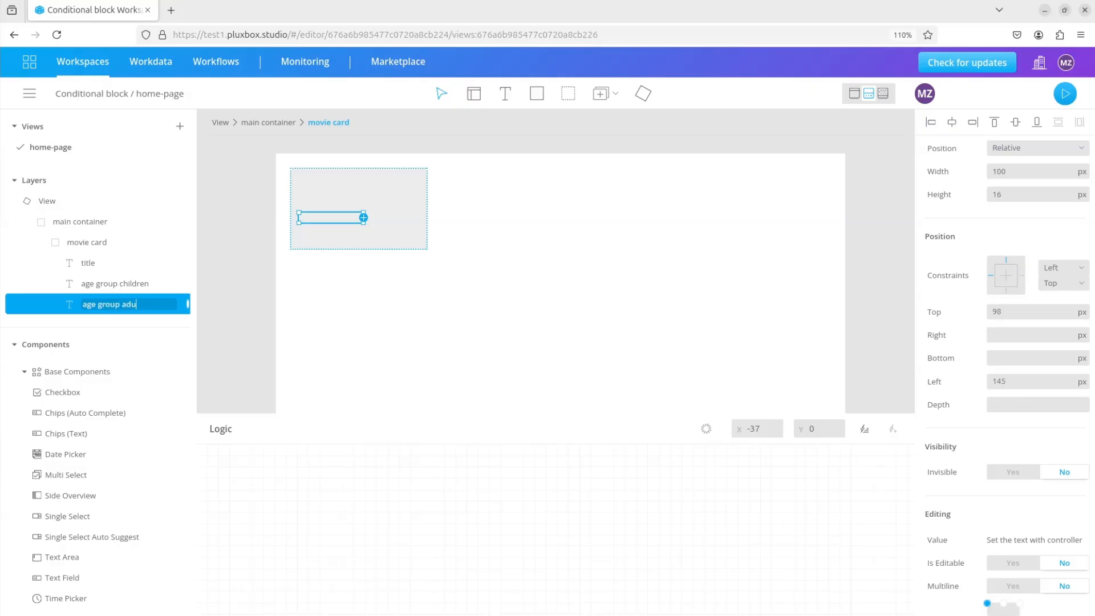
pyautogui.write('lts')
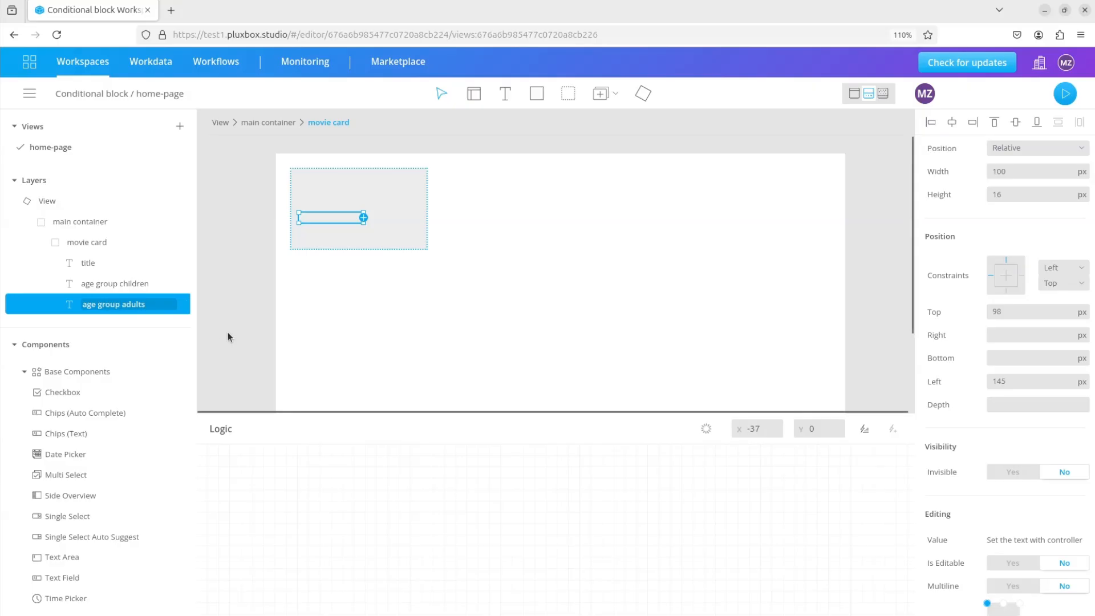
pyautogui.click(227, 332)
# Enter "For children" as the content of the age group children text.
pyautogui.click(144, 286)
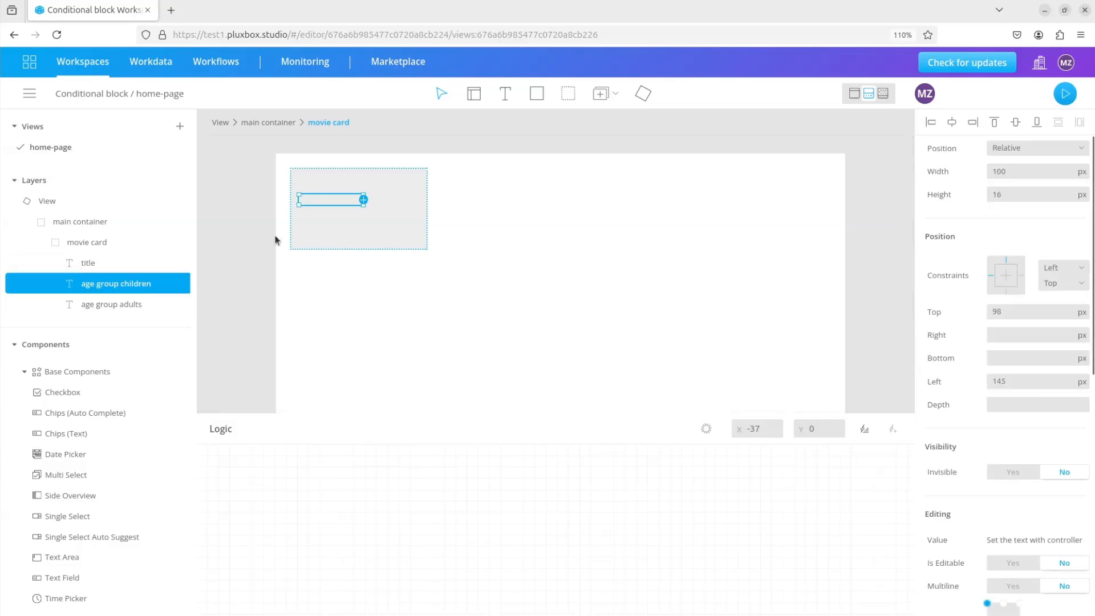
pyautogui.write('For children')
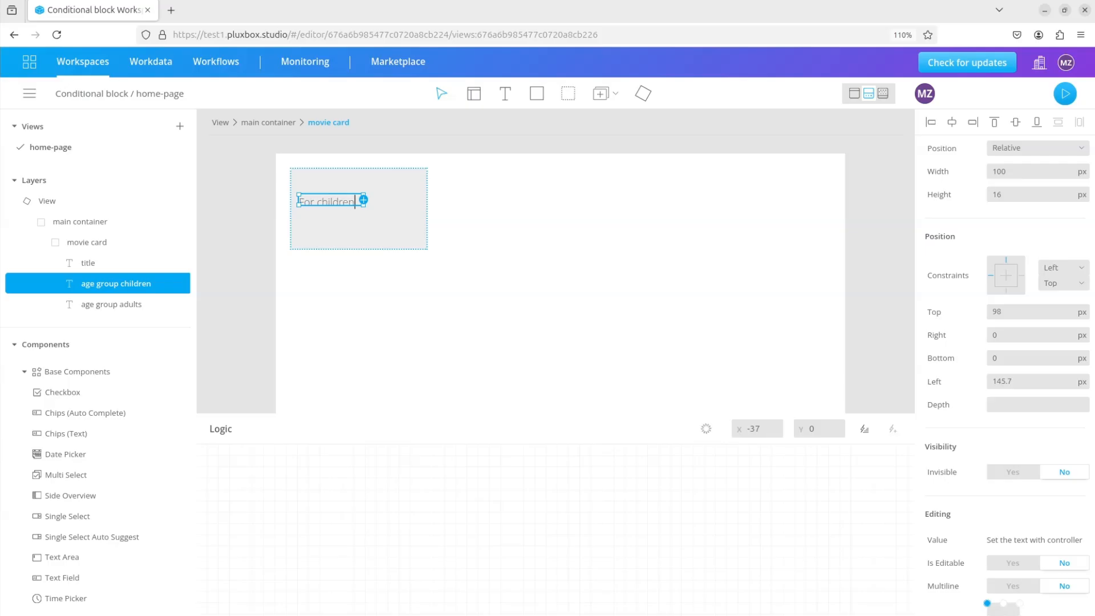
# Enter "For adults" as the content of the age group adults text.
pyautogui.click(114, 304)
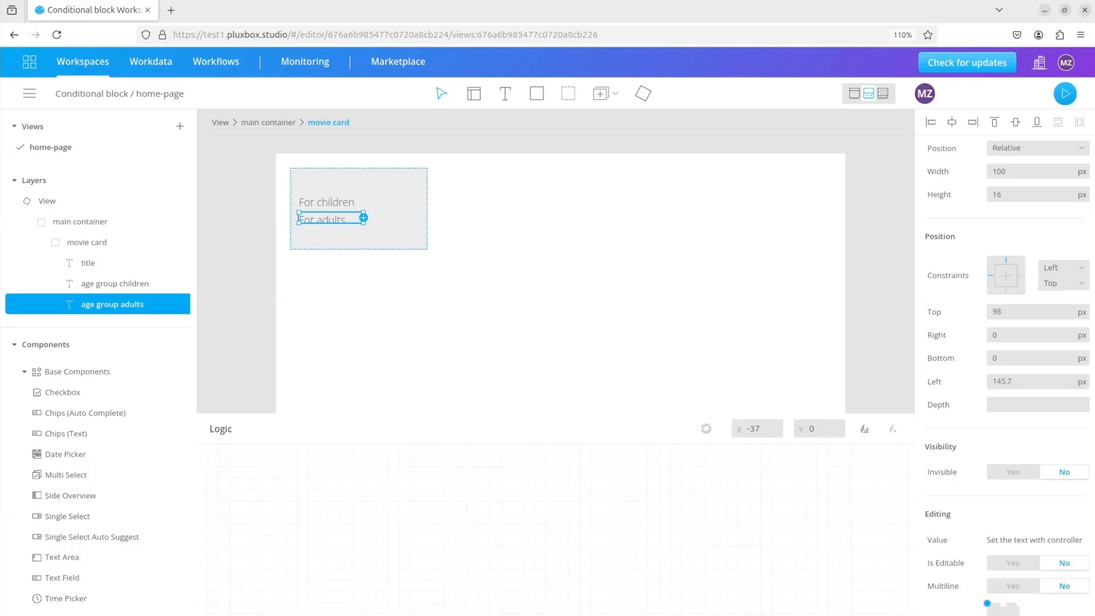
pyautogui.click(247, 280)
pyautogui.click(166, 283)
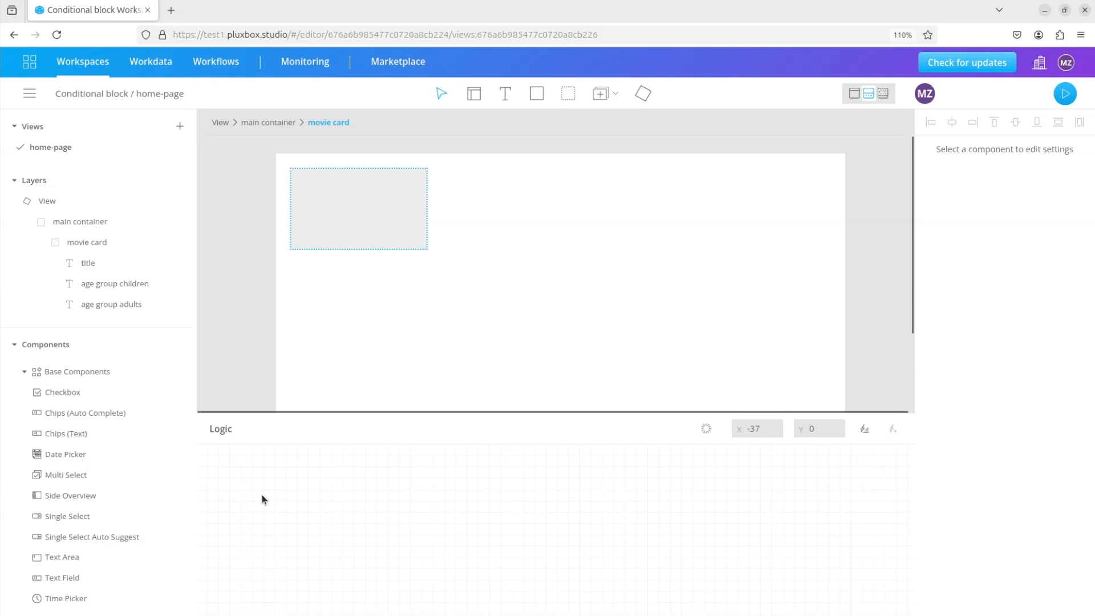
# Add the View's Load event to the home page's logic and place it at the start of the flow.
pyautogui.click(181, 201)
pyautogui.click(211, 206)
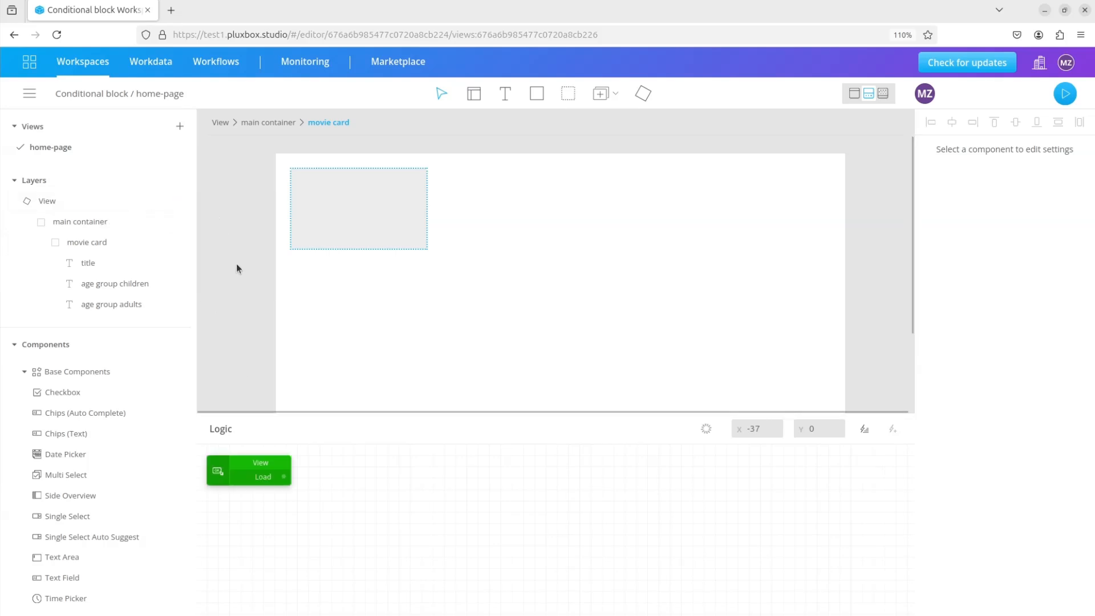
pyautogui.moveTo(248, 470); pyautogui.dragTo(278, 523)
pyautogui.scroll(2, 278, 522)
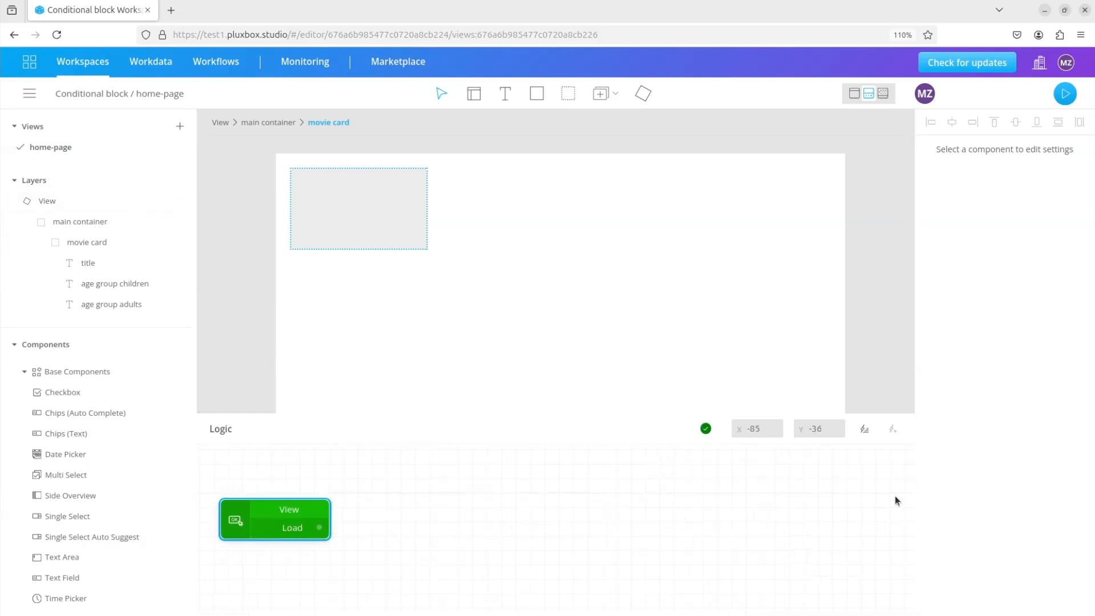
# Insert a Live List block for the Movies collection and connect the View's Load event to its Start input.
pyautogui.click(865, 428)
pyautogui.click(325, 312)
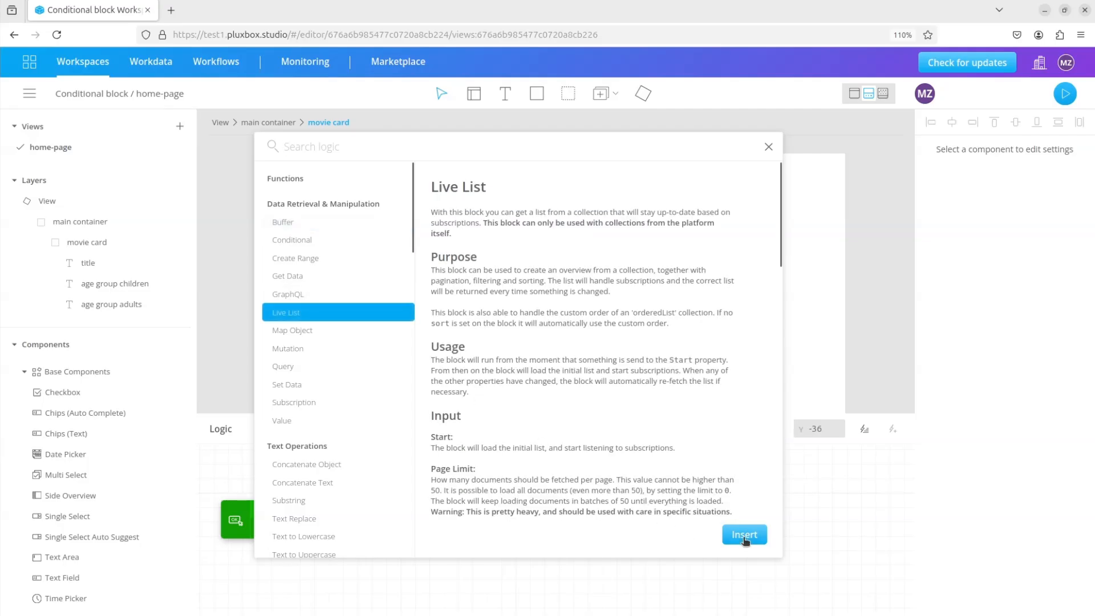
pyautogui.click(743, 532)
pyautogui.click(305, 201)
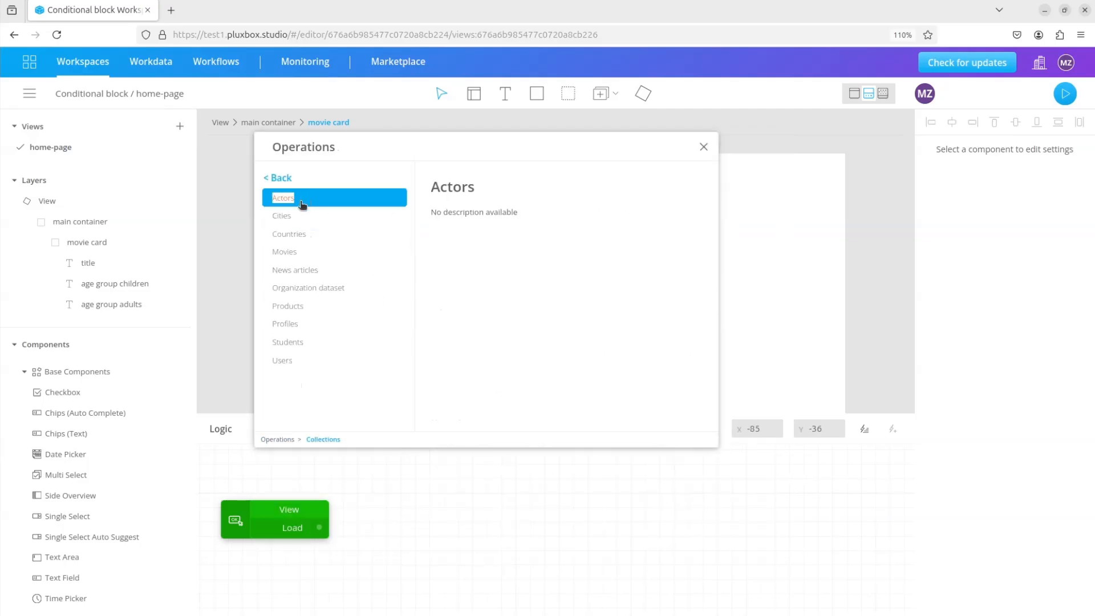
pyautogui.click(290, 253)
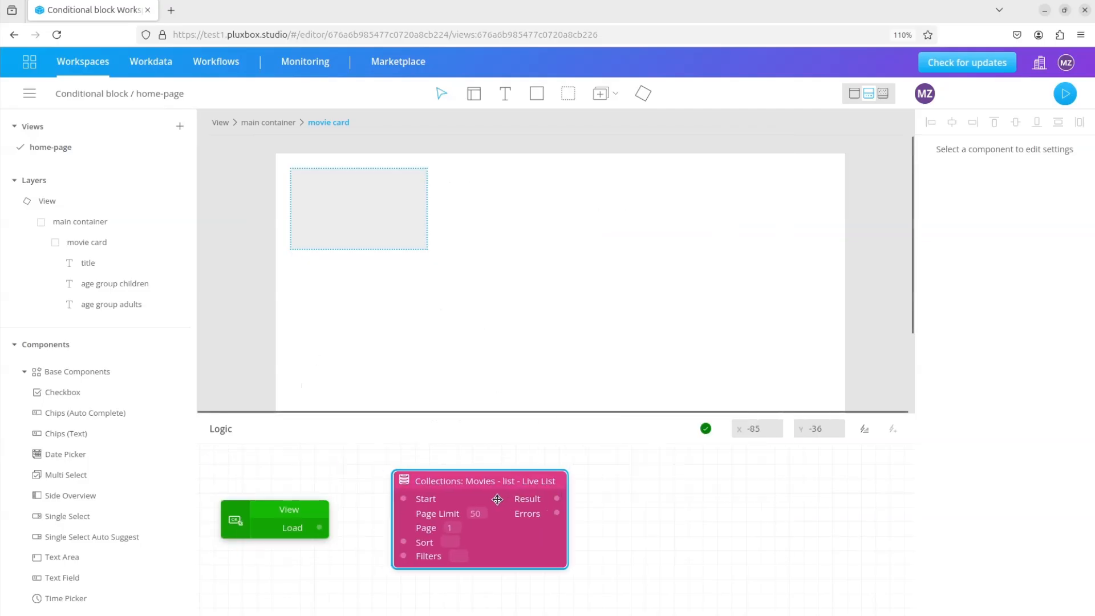
pyautogui.moveTo(494, 499); pyautogui.dragTo(458, 527)
pyautogui.moveTo(320, 527); pyautogui.dragTo(364, 531)
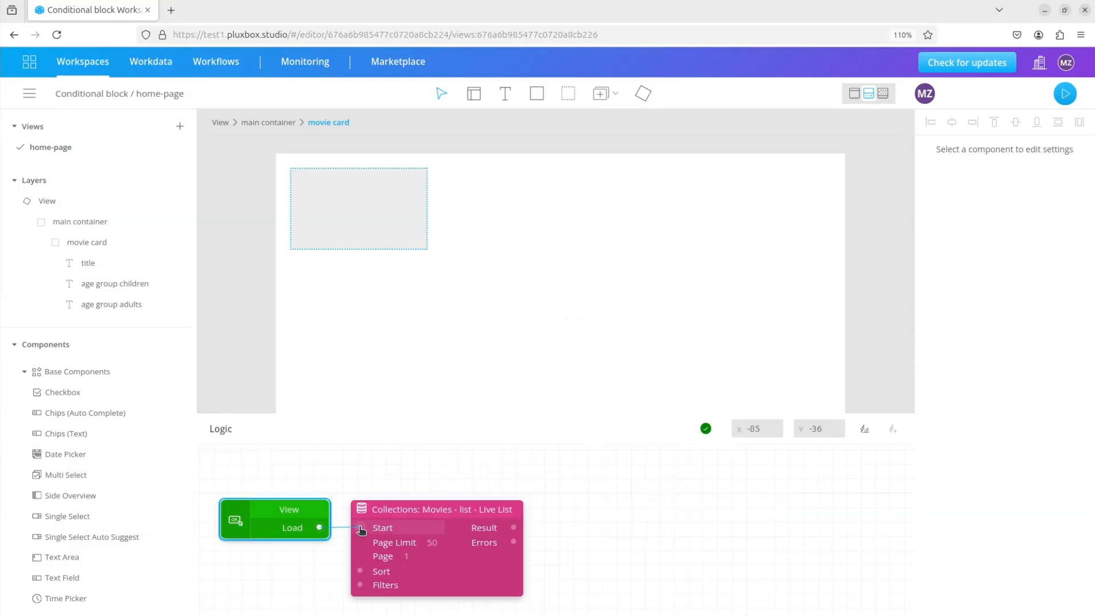
# Insert a Get Data block after the Live List, connect Result to its Object input and set its path to "edges".
pyautogui.click(864, 429)
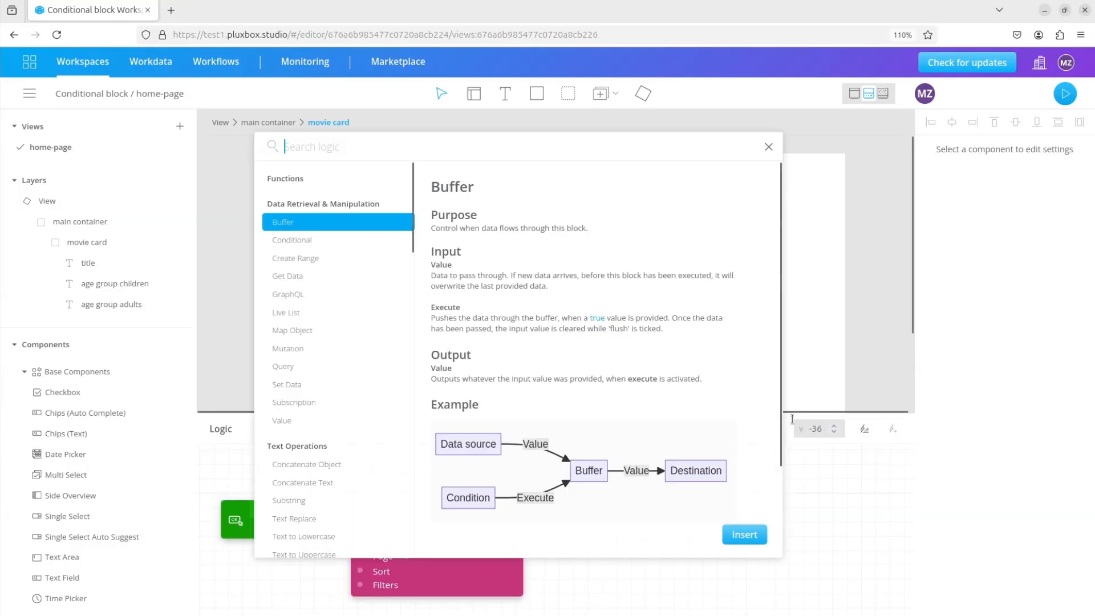
pyautogui.click(288, 276)
pyautogui.click(744, 535)
pyautogui.moveTo(328, 469); pyautogui.dragTo(663, 515)
pyautogui.moveTo(513, 528); pyautogui.dragTo(554, 527)
pyautogui.click(595, 543)
pyautogui.click(581, 582)
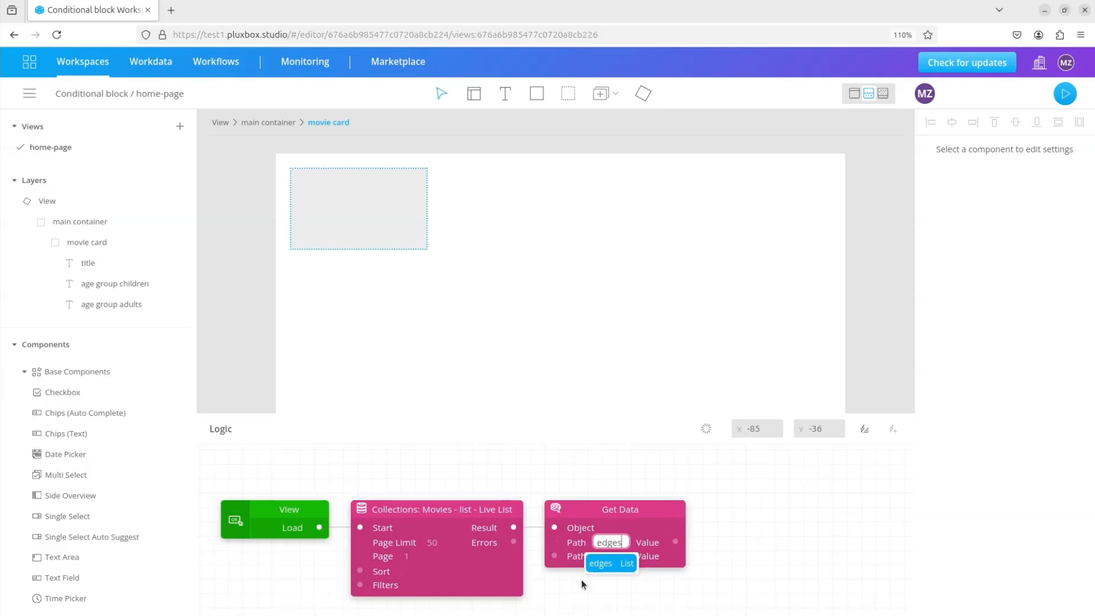
# Insert a Loop List block and connect the edges value of Get Data to its List input.
pyautogui.click(864, 430)
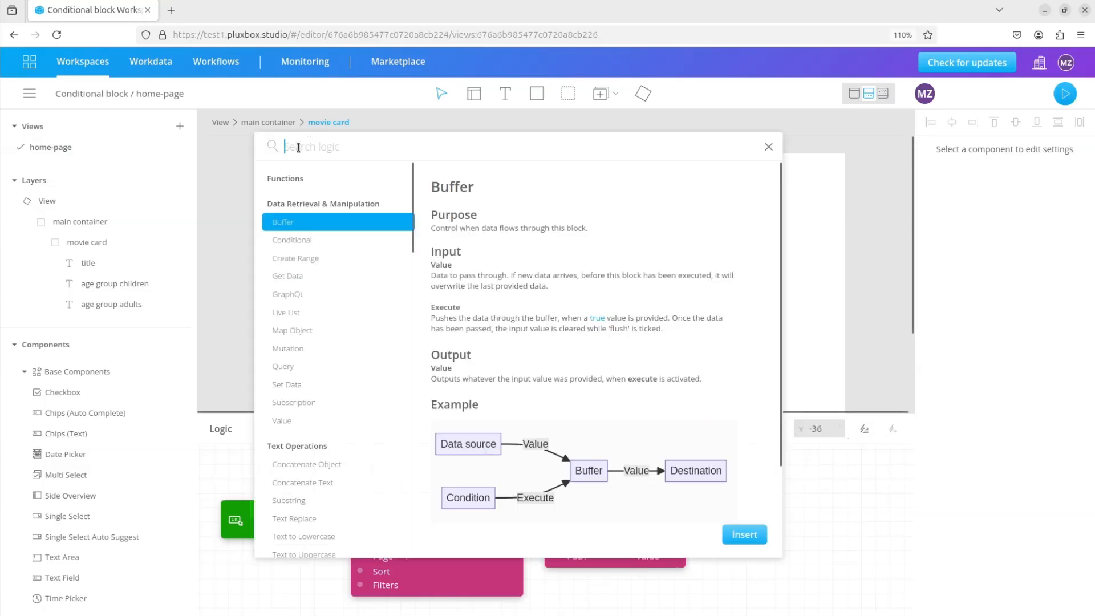
pyautogui.click(302, 188)
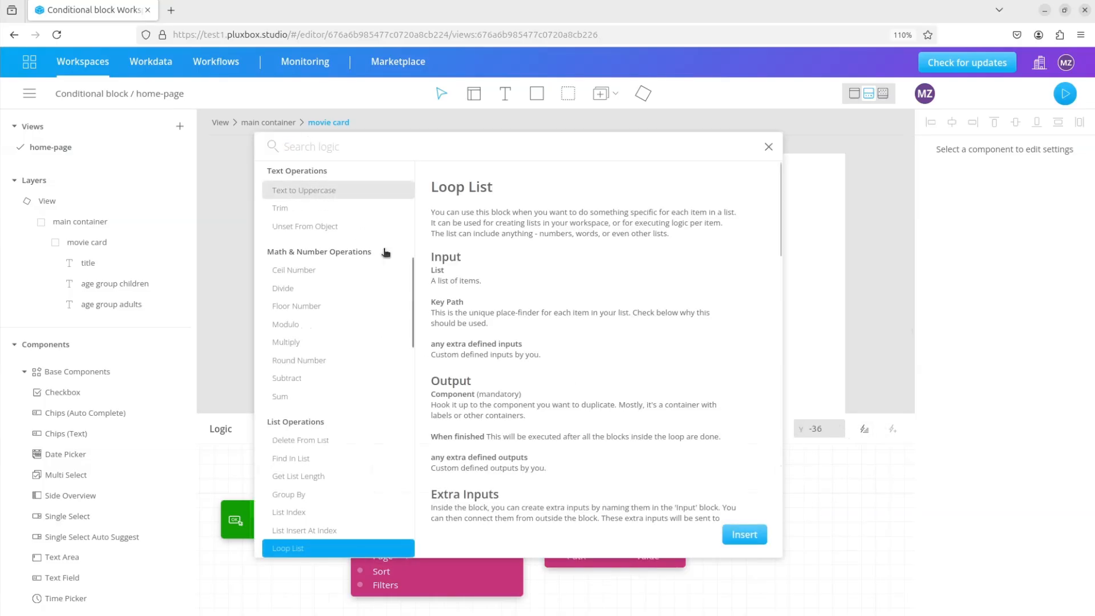
pyautogui.click(744, 534)
pyautogui.moveTo(335, 460); pyautogui.dragTo(828, 504)
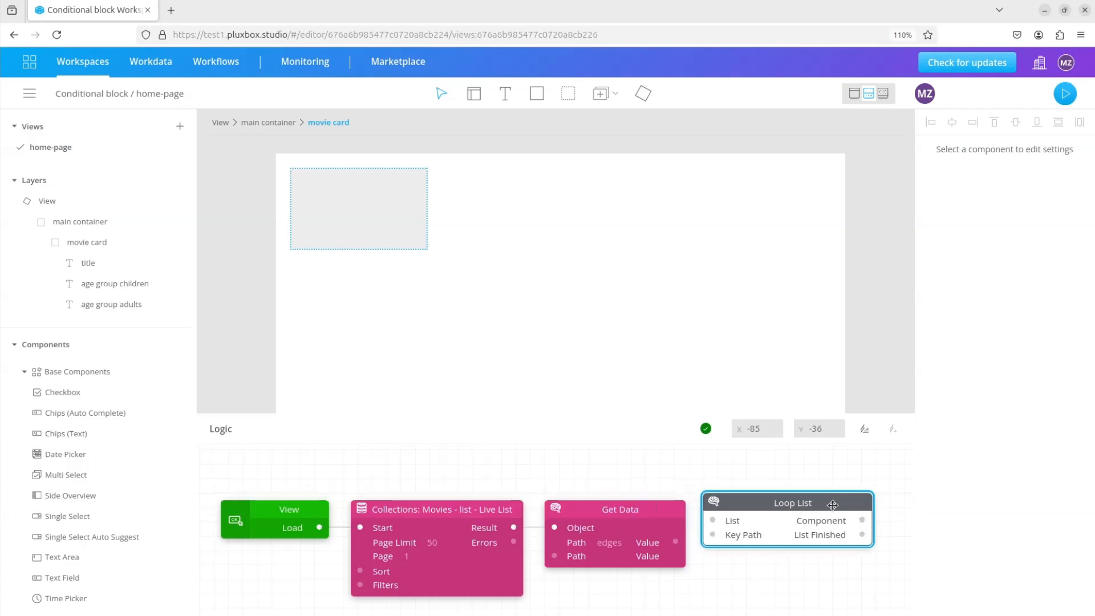
pyautogui.moveTo(673, 543)
pyautogui.moveTo(674, 543); pyautogui.dragTo(712, 528)
# Connect the Loop List's Component output to the movie card's Position property.
pyautogui.moveTo(655, 493); pyautogui.dragTo(477, 482)
pyautogui.click(84, 245)
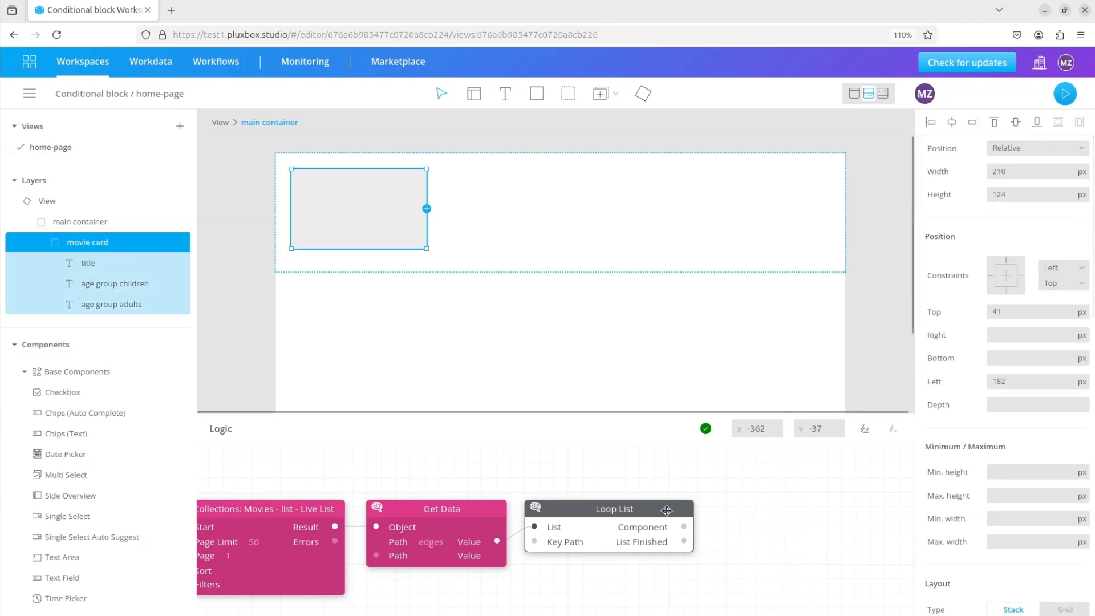
pyautogui.moveTo(683, 526); pyautogui.dragTo(938, 148)
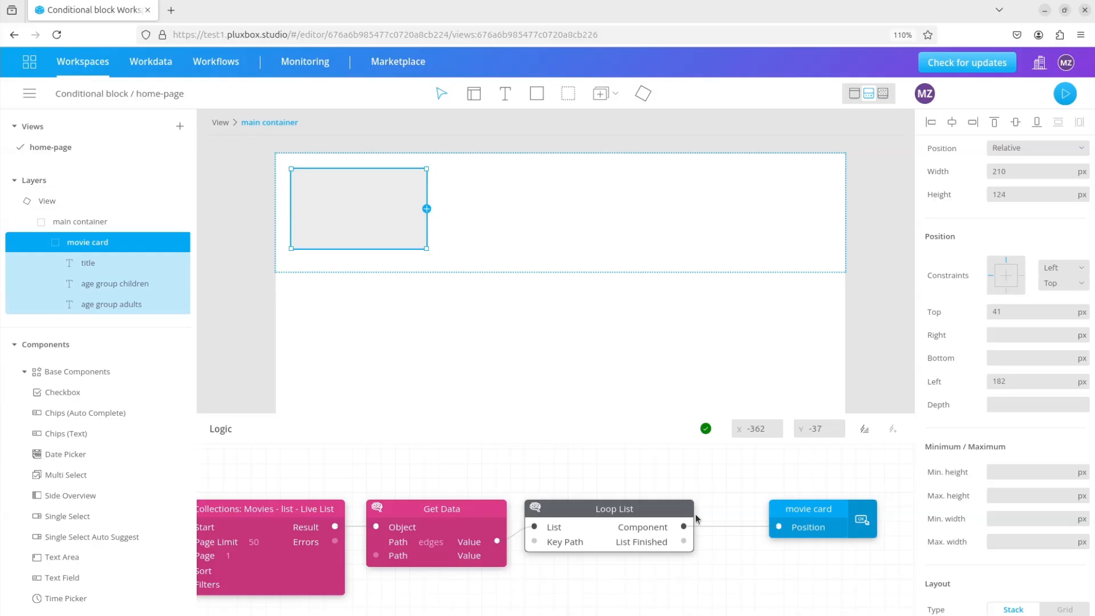
# Inside the Loop List, insert a Get Data block fed by the Input's Value and set its path to "node.title".
pyautogui.doubleClick(591, 521)
pyautogui.scroll(2, 253, 506)
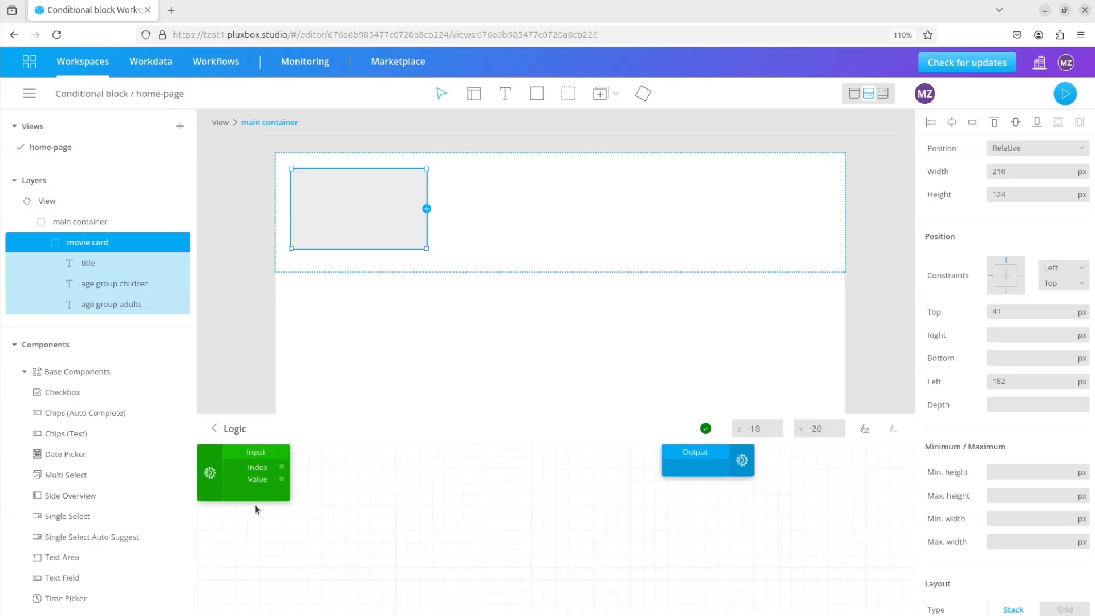
pyautogui.click(864, 429)
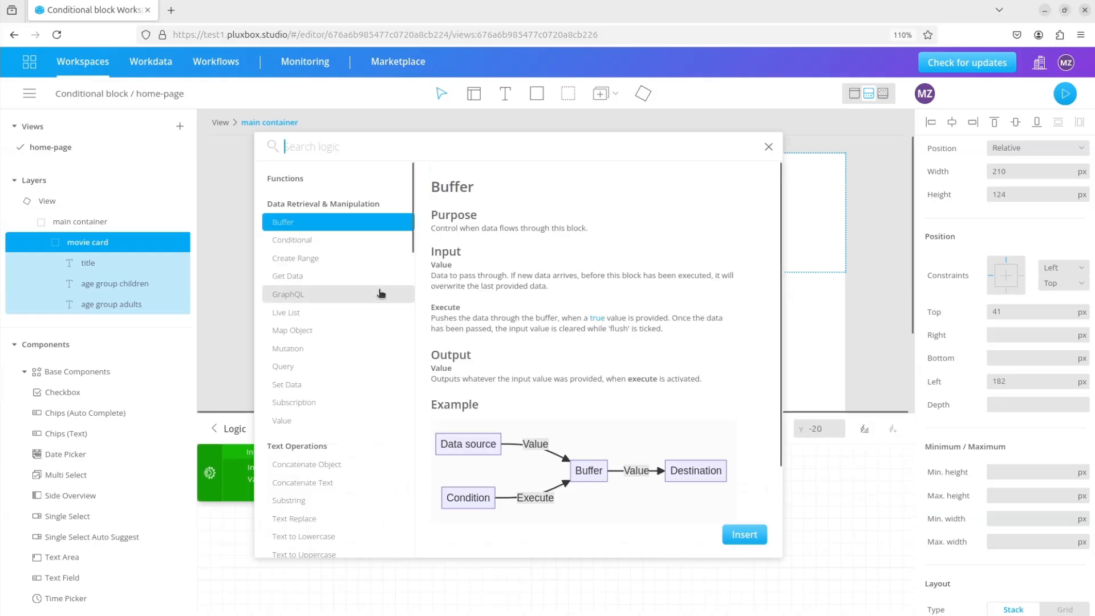
pyautogui.click(325, 276)
pyautogui.click(743, 533)
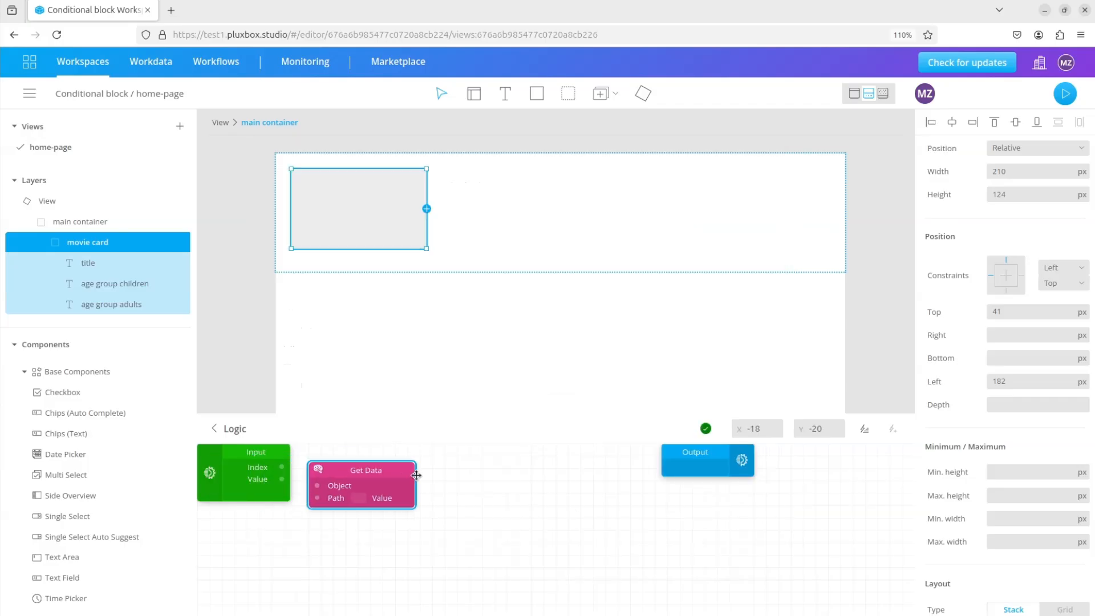
pyautogui.moveTo(282, 479); pyautogui.dragTo(335, 473)
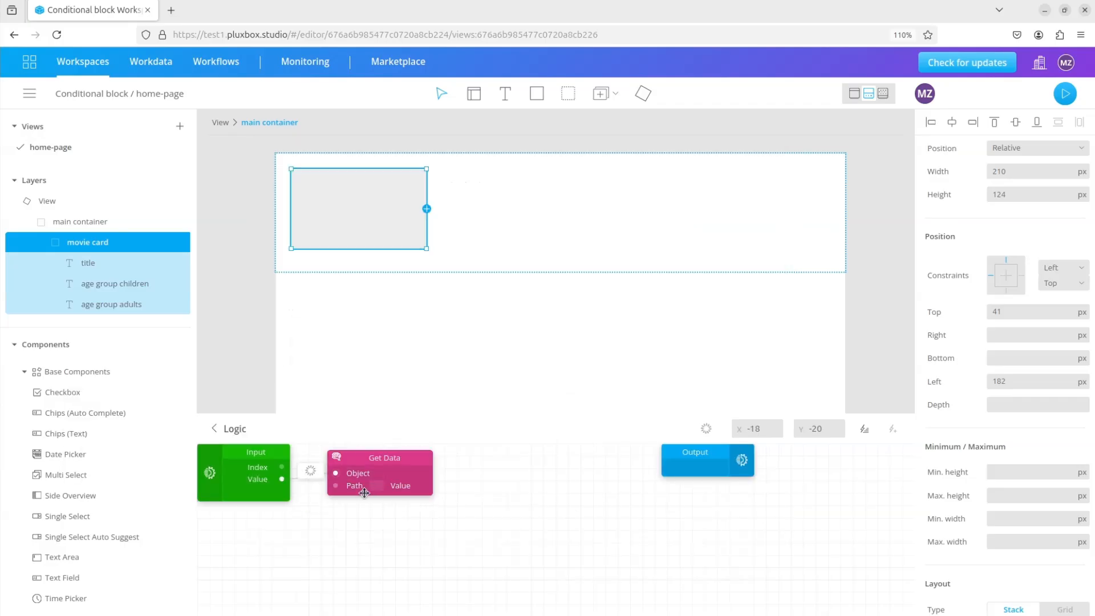
pyautogui.click(372, 488)
pyautogui.write('node.title')
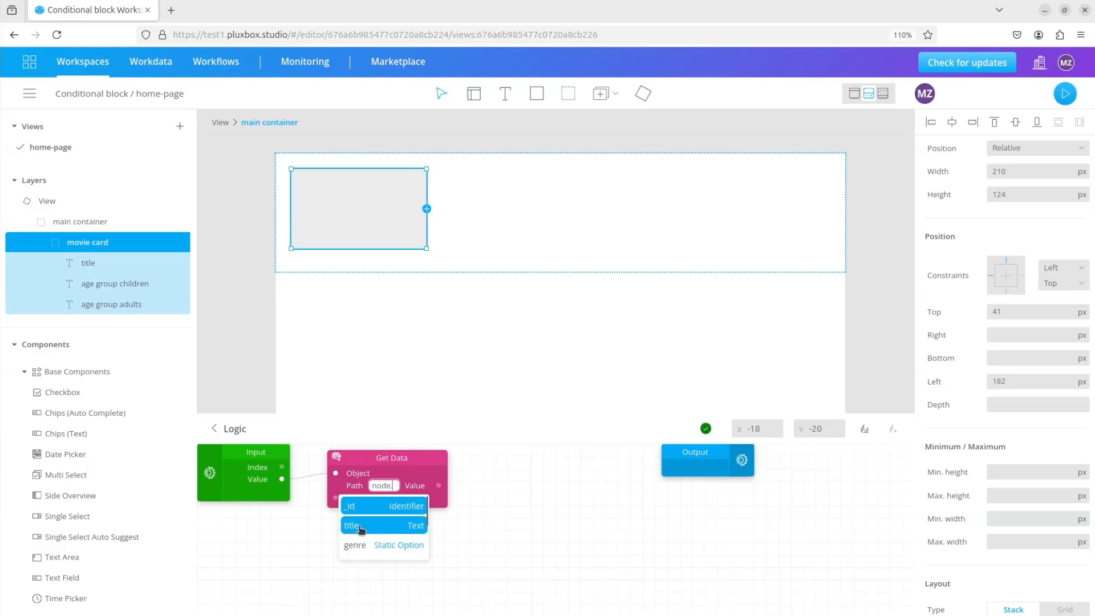
pyautogui.click(359, 527)
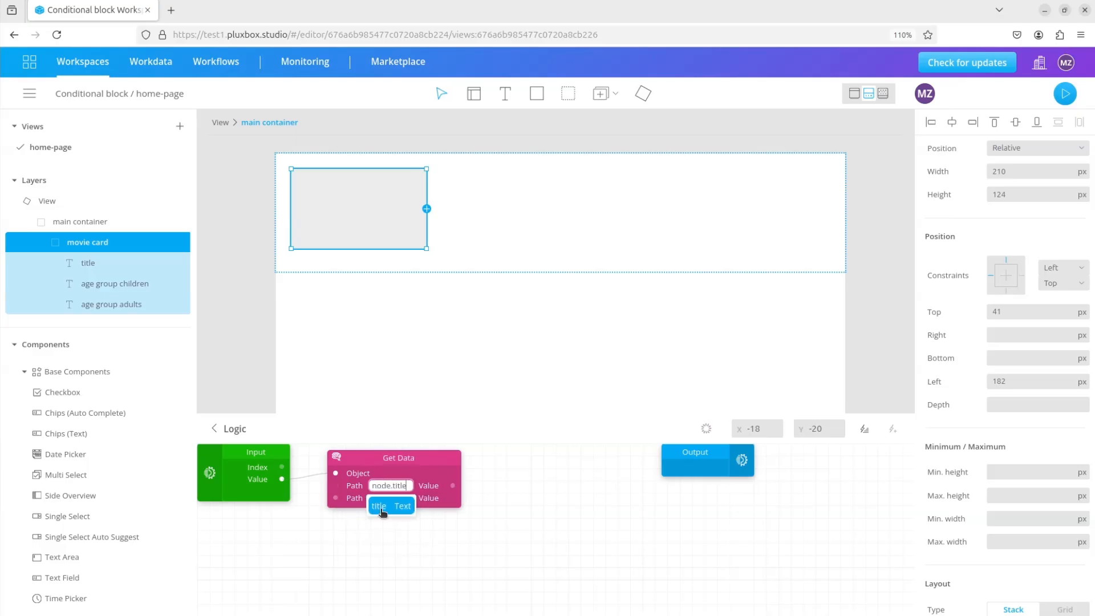
# Connect the node.title value to the title text's Value and preview the home page.
pyautogui.click(100, 263)
pyautogui.moveTo(453, 485); pyautogui.dragTo(923, 543)
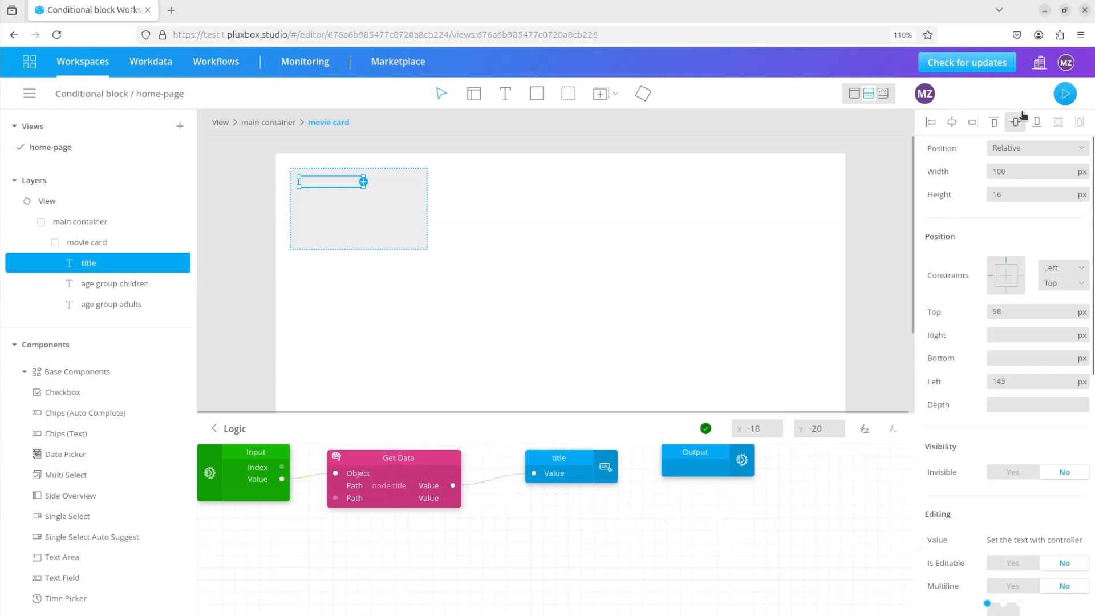
pyautogui.click(1064, 94)
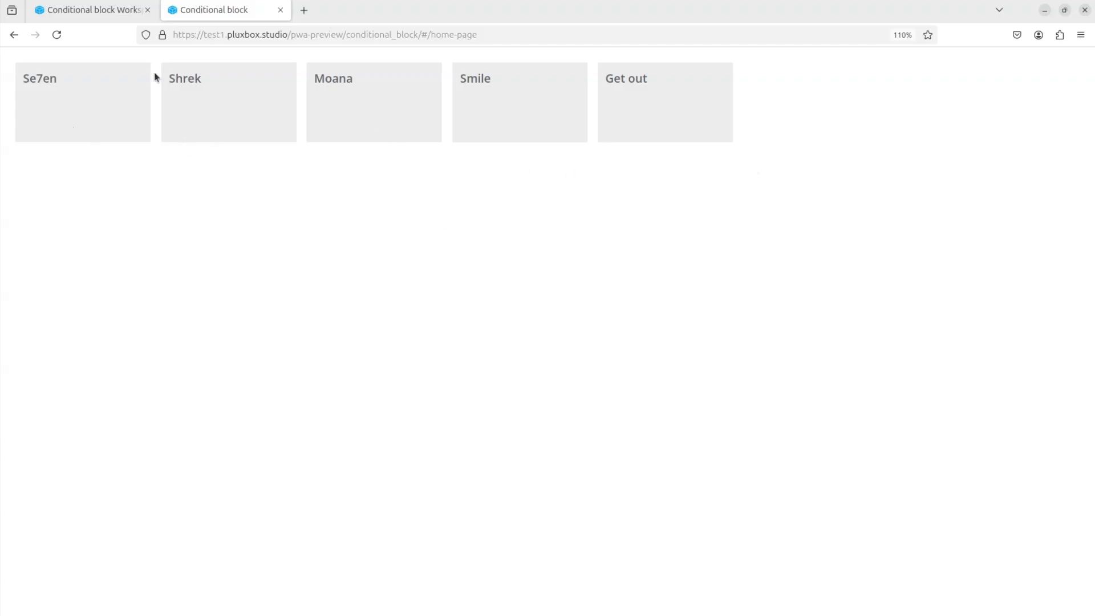
pyautogui.hotkey('ctrl', 'pageup')
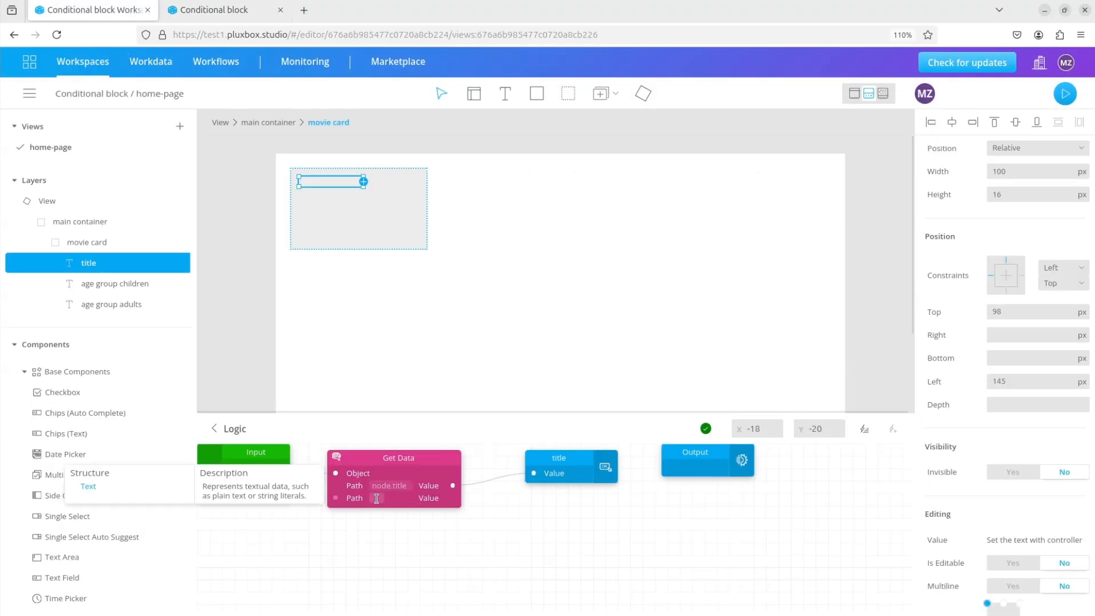
# Add a second path, "node.genre", to the Get Data block inside the loop.
pyautogui.click(376, 498)
pyautogui.write('node.')
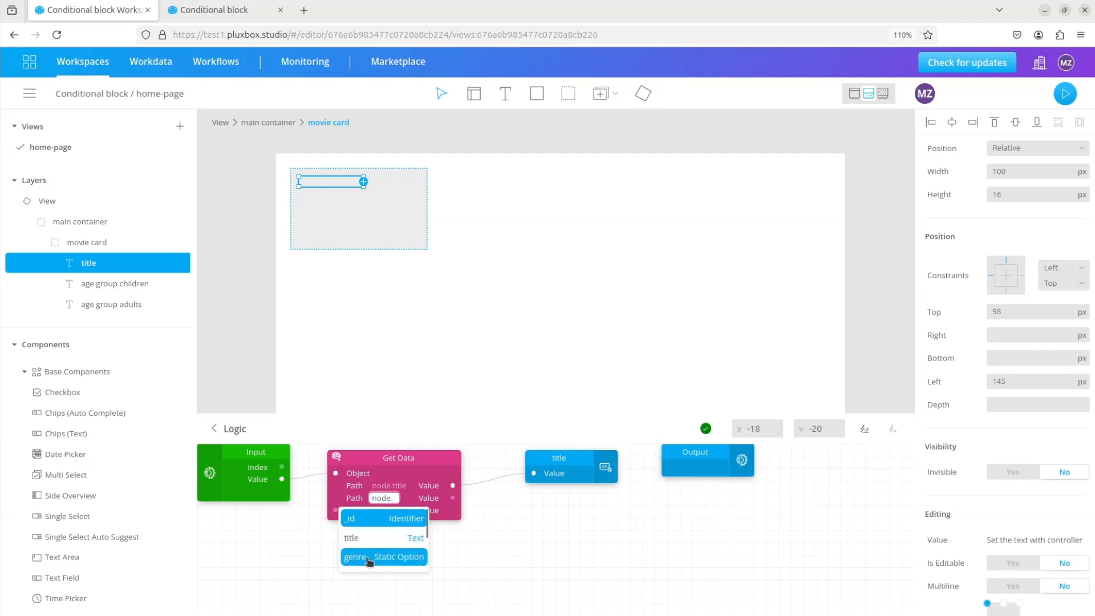
pyautogui.click(371, 557)
pyautogui.click(425, 564)
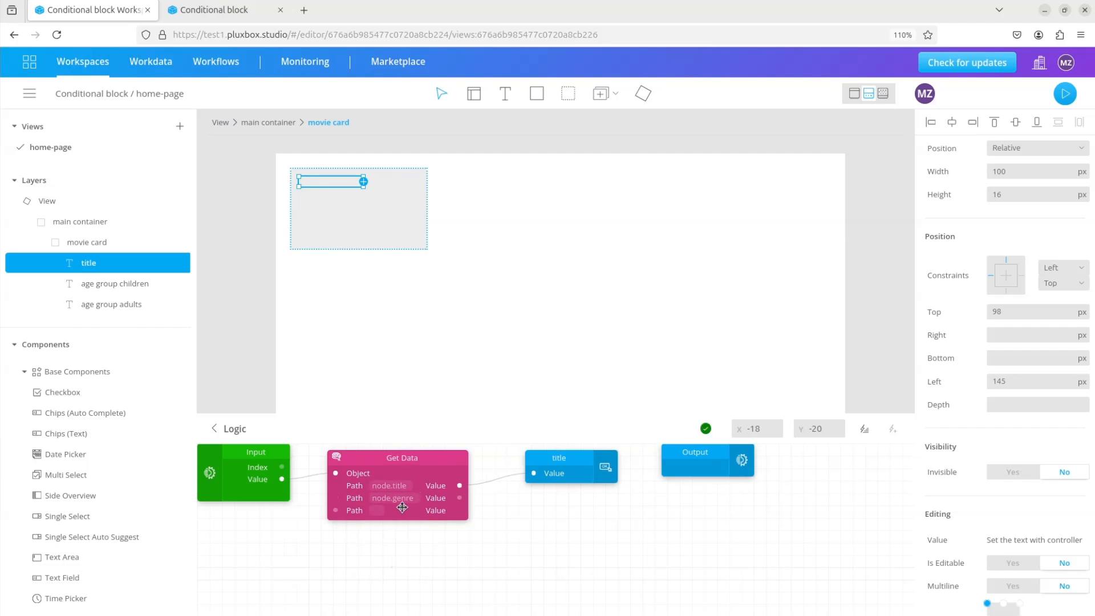
# Insert a Conditional block below the title block and connect the node.genre value to its Left input.
pyautogui.click(862, 434)
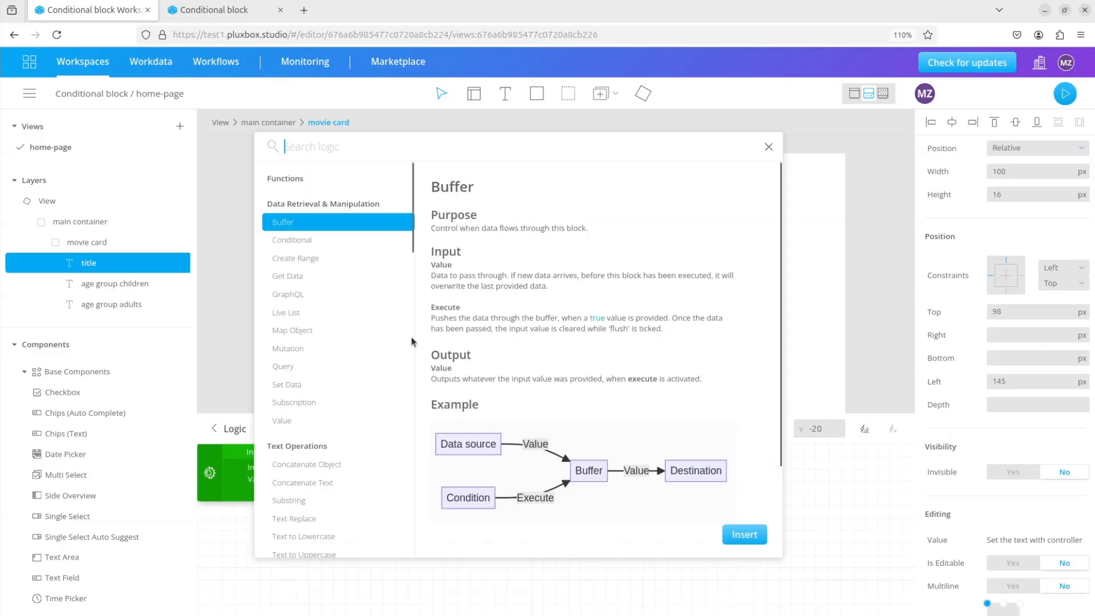
pyautogui.click(306, 243)
pyautogui.click(743, 534)
pyautogui.moveTo(445, 466); pyautogui.dragTo(635, 521)
pyautogui.moveTo(459, 498); pyautogui.dragTo(527, 533)
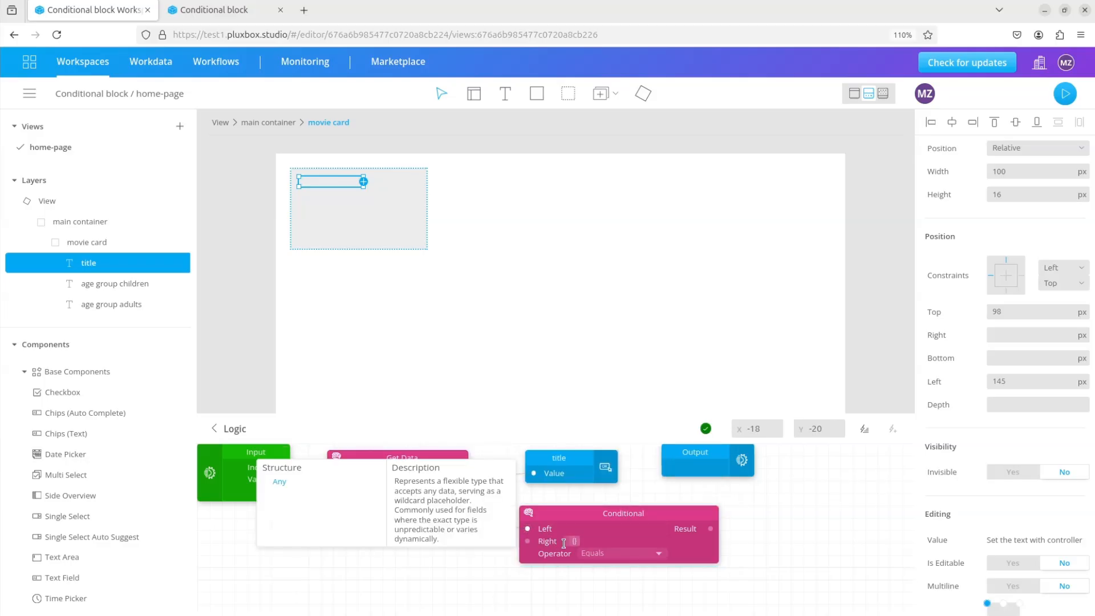
# Set the Conditional block's Right value to "horror" in quotation marks and save it.
pyautogui.click(575, 542)
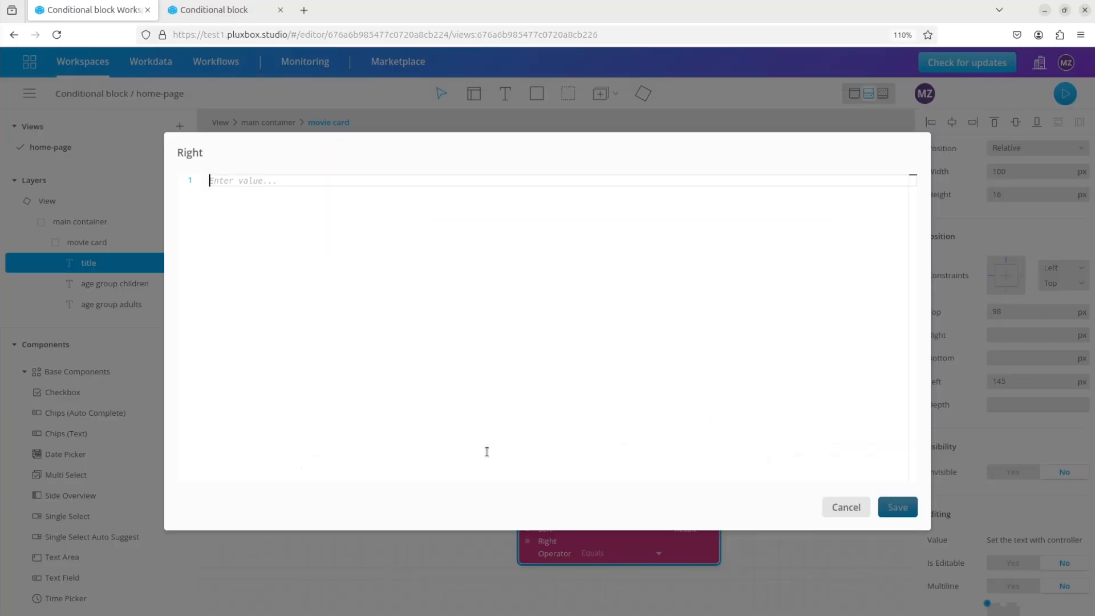
pyautogui.write('"horror')
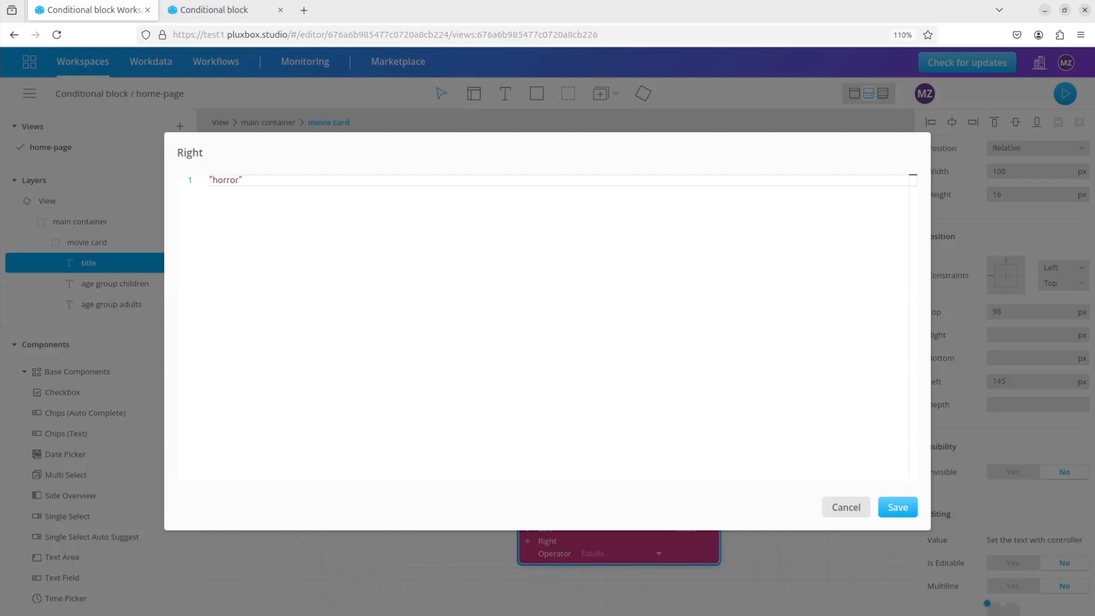
pyautogui.click(884, 508)
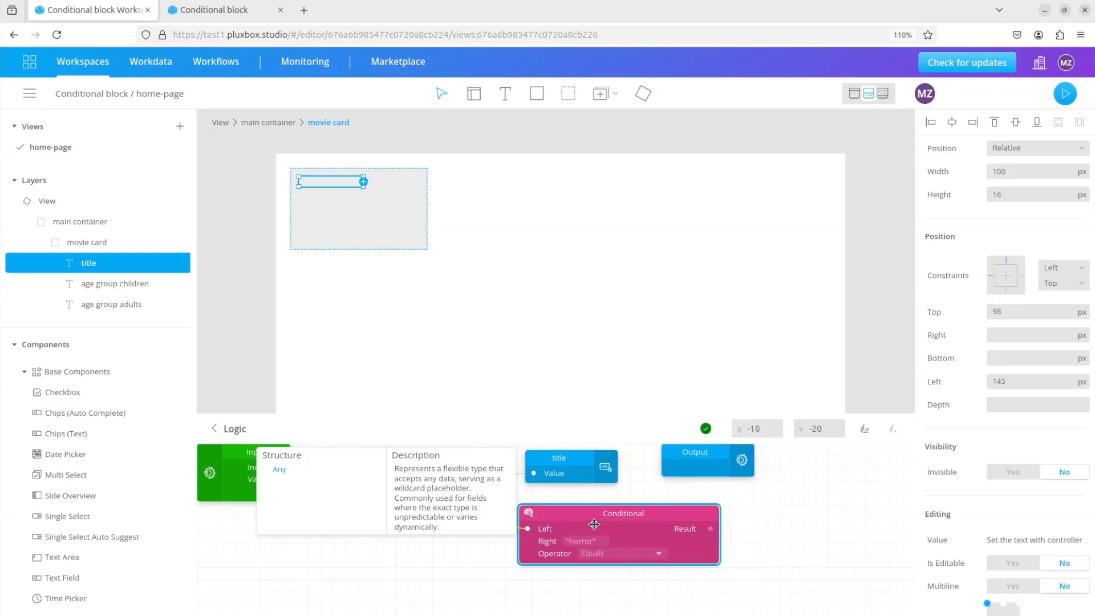
# Duplicate the Conditional block, place the copy below the original and connect the node.genre value to its Left input.
pyautogui.hotkey('ctrl', 'c')
pyautogui.hotkey('ctrl', 'v')
pyautogui.moveTo(804, 589); pyautogui.dragTo(556, 588)
pyautogui.scroll(-2, 547, 556)
pyautogui.scroll(2, 546, 555)
pyautogui.moveTo(459, 498); pyautogui.dragTo(527, 603)
pyautogui.scroll(-2, 522, 570)
pyautogui.scroll(-2, 556, 551)
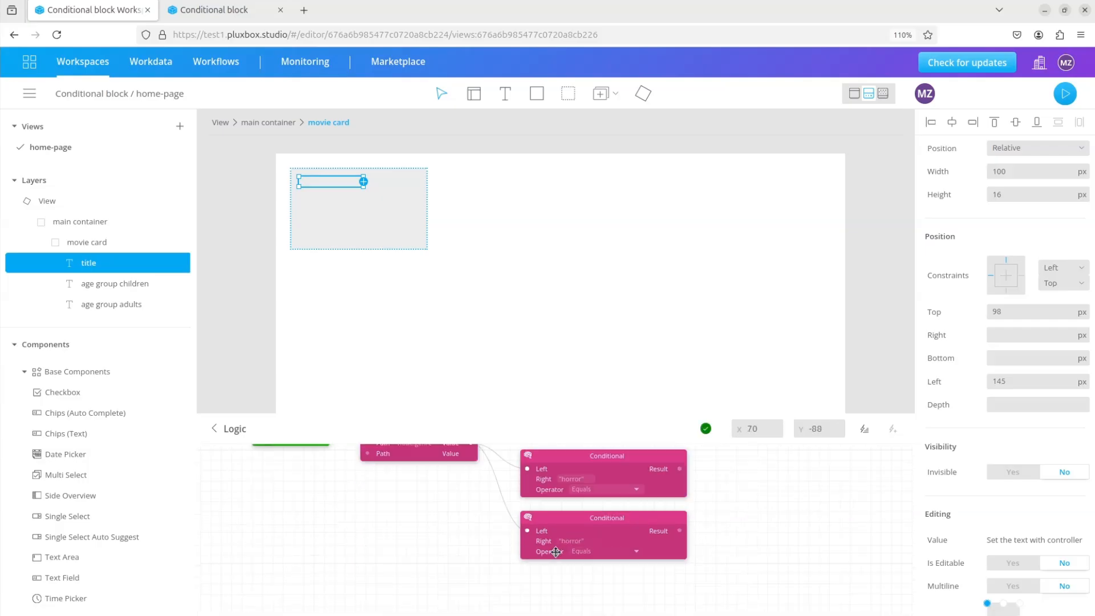
# Set the copied Conditional block's Right value to "thriller" in quotation marks and save it.
pyautogui.click(590, 543)
pyautogui.click(591, 543)
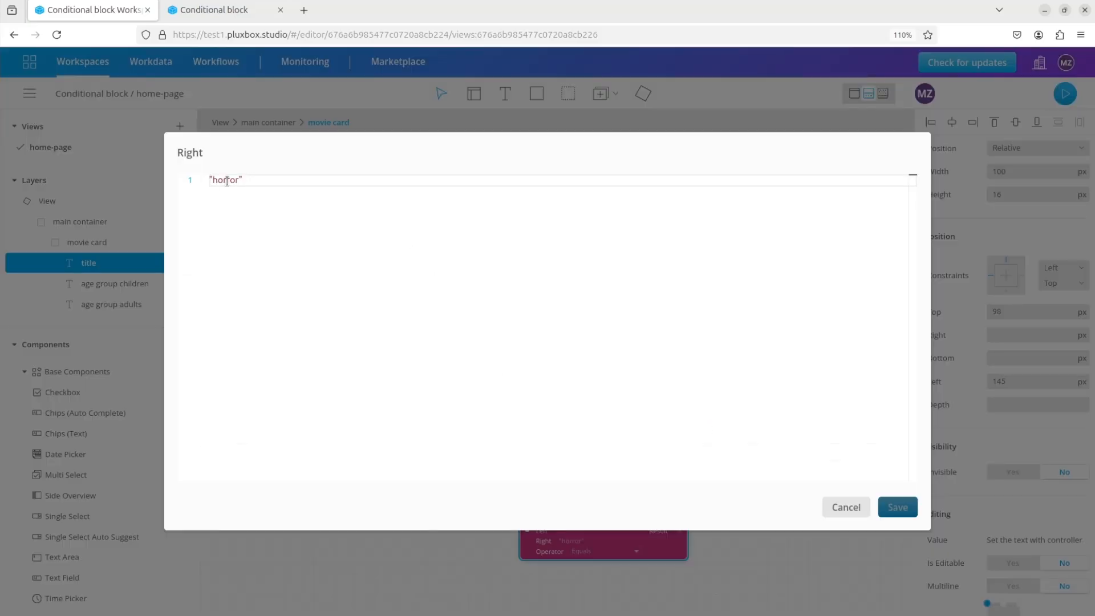
pyautogui.moveTo(238, 183); pyautogui.dragTo(223, 184)
pyautogui.hotkey('ctrl', 'a')
pyautogui.press('BackSpace')
pyautogui.write('"th')
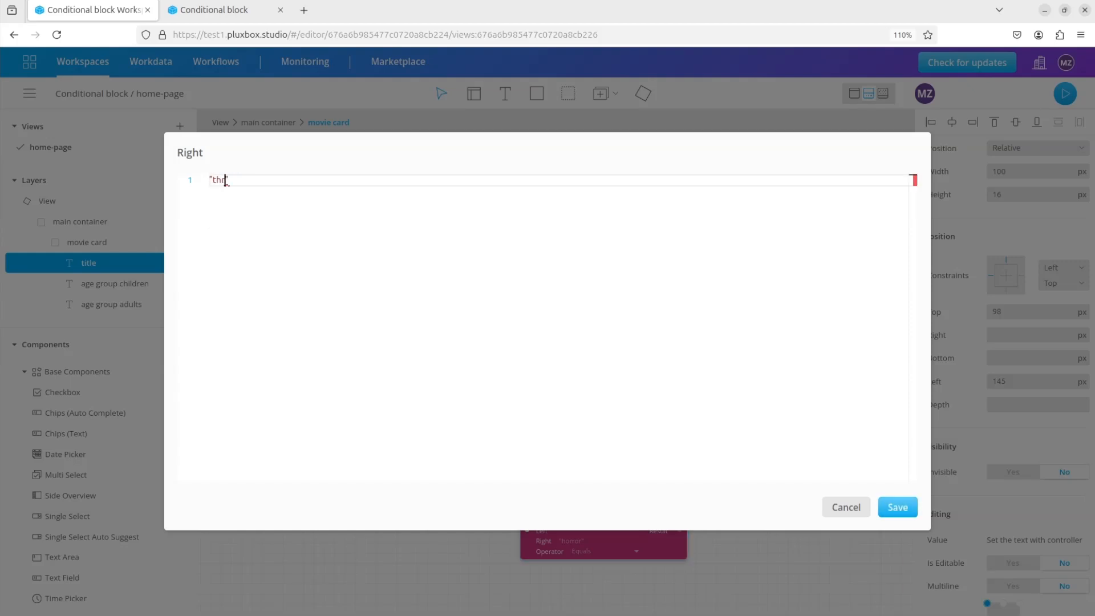
pyautogui.click(897, 507)
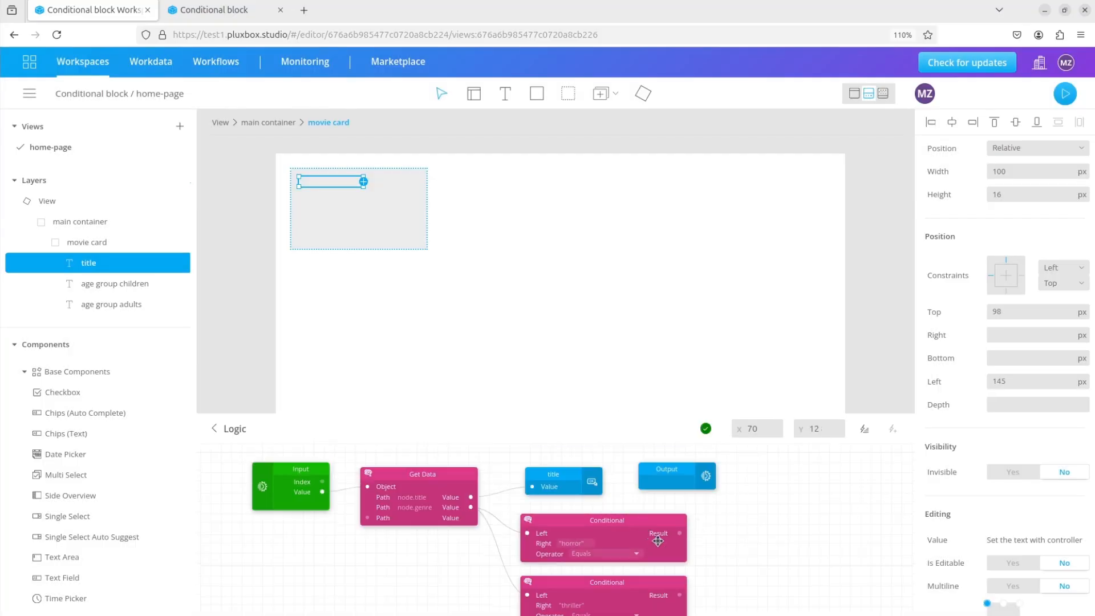
# Insert an Or block beside the two Conditional blocks and connect the horror and thriller results to its inputs.
pyautogui.click(865, 429)
pyautogui.write('or')
pyautogui.click(300, 171)
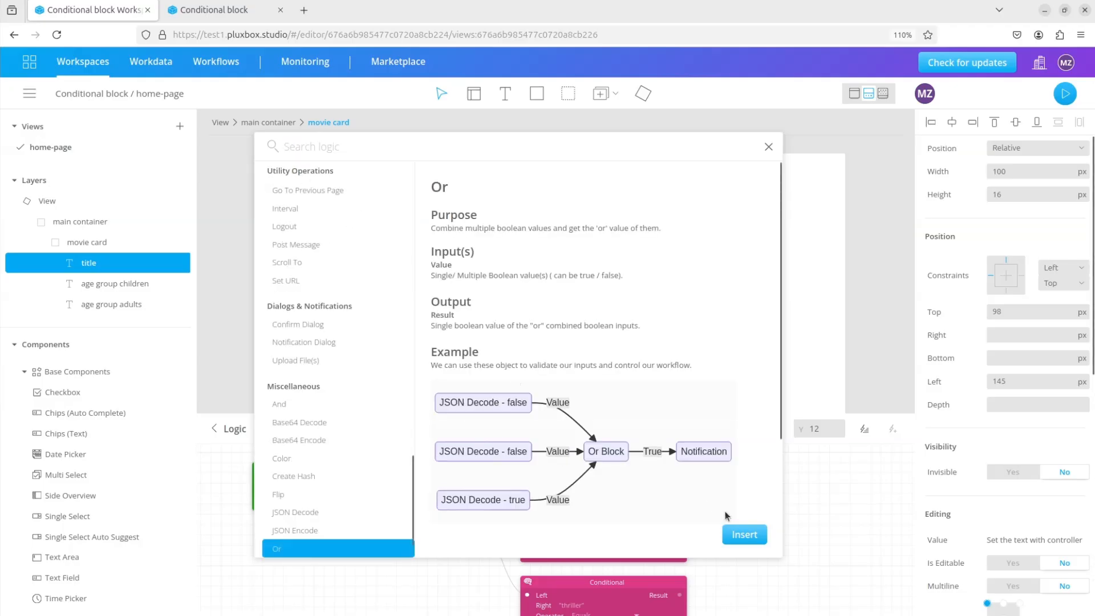
pyautogui.click(744, 534)
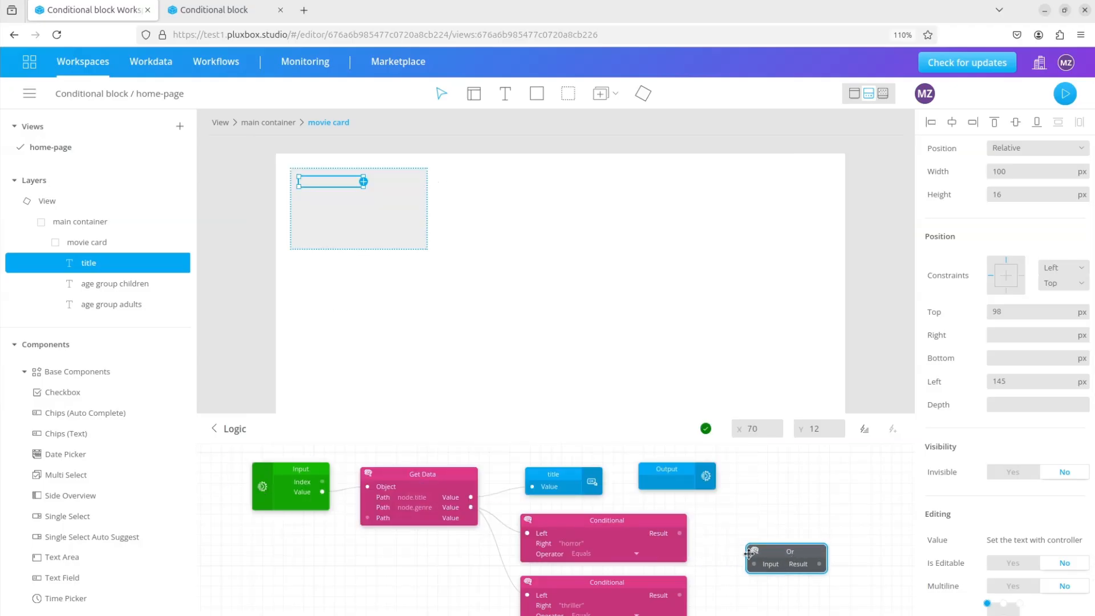
pyautogui.moveTo(679, 533); pyautogui.dragTo(754, 563)
pyautogui.scroll(-1, 697, 553)
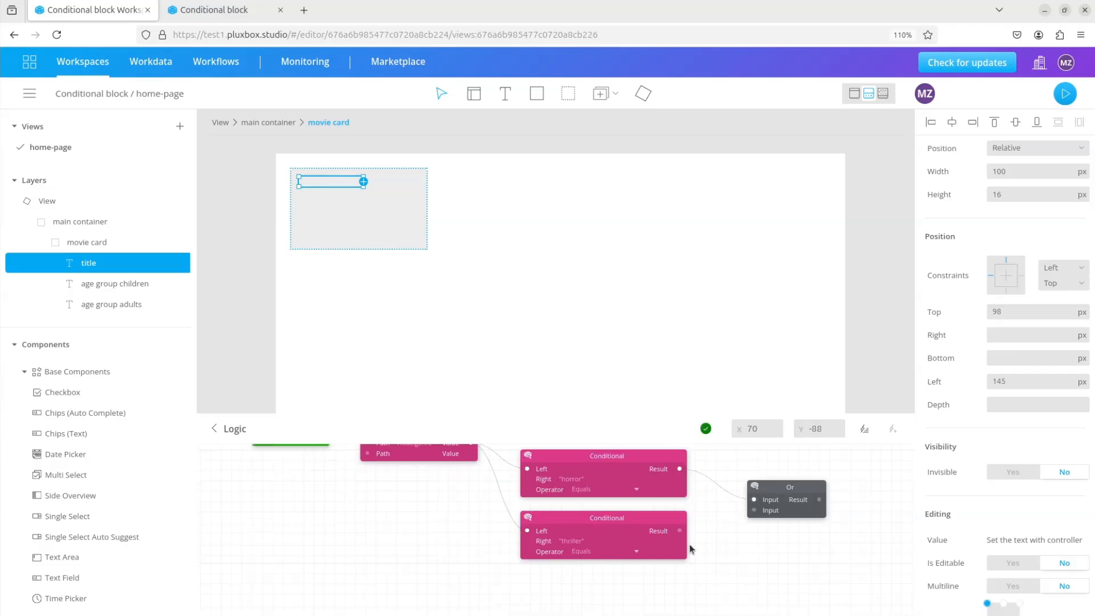
pyautogui.moveTo(680, 530); pyautogui.dragTo(754, 510)
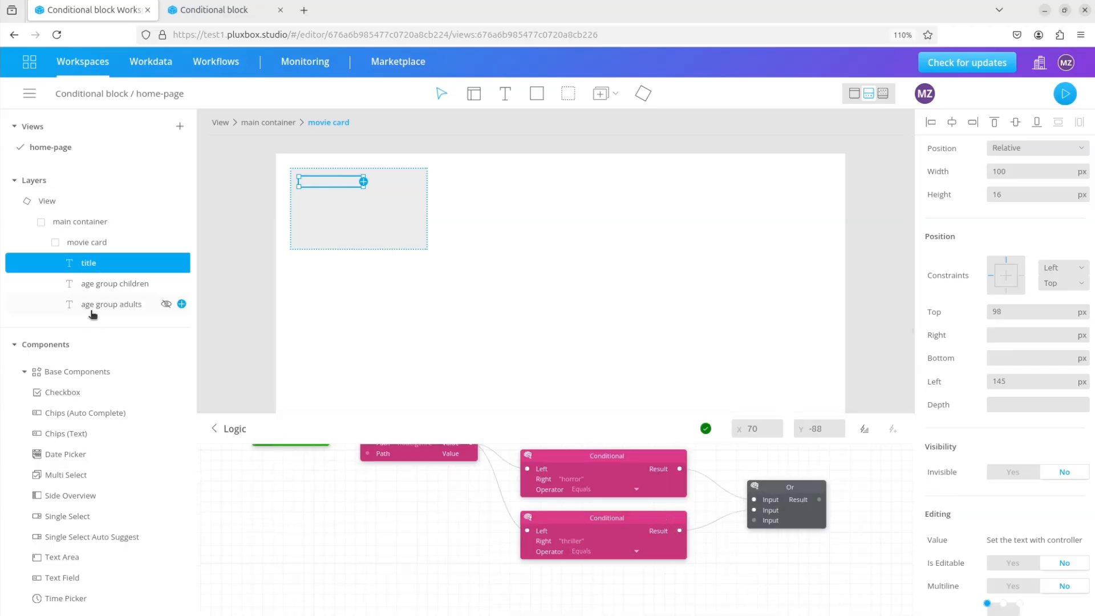
# Insert a Flip block after the Or block, feed it the Or result and connect its result to the age group adults text's Invisible property.
pyautogui.moveTo(711, 502); pyautogui.dragTo(531, 505)
pyautogui.click(864, 428)
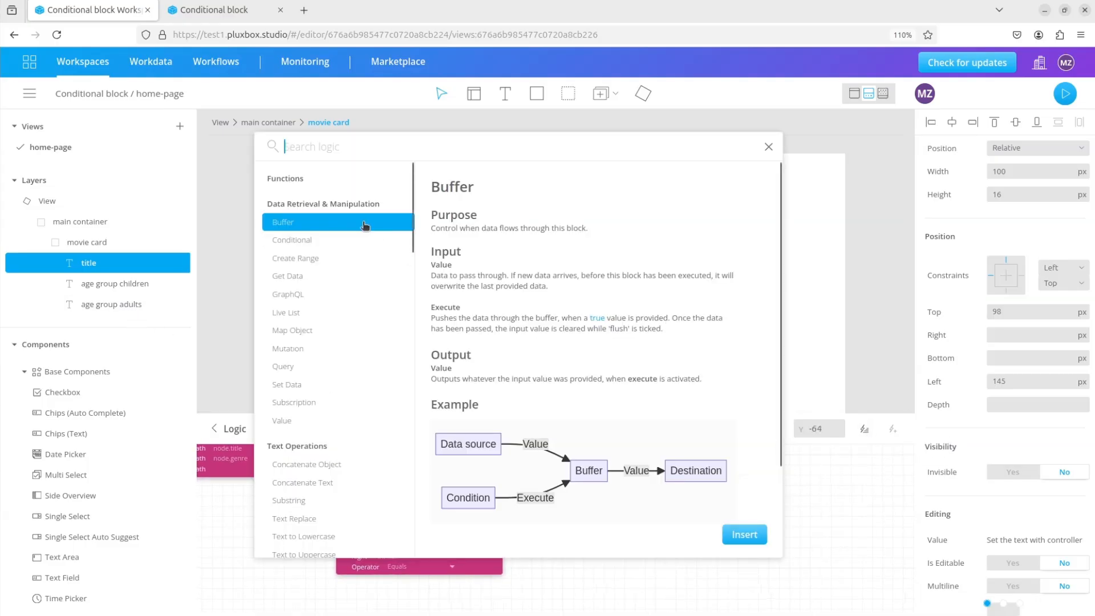
pyautogui.write('g')
pyautogui.press('BackSpace')
pyautogui.write('flip')
pyautogui.click(744, 534)
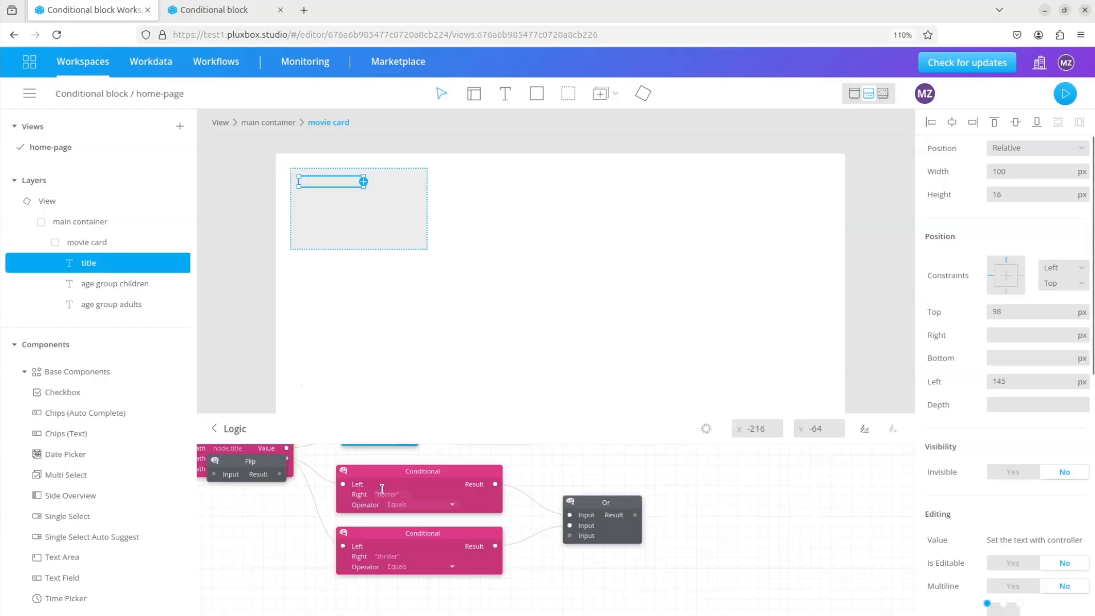
pyautogui.moveTo(272, 465); pyautogui.dragTo(725, 510)
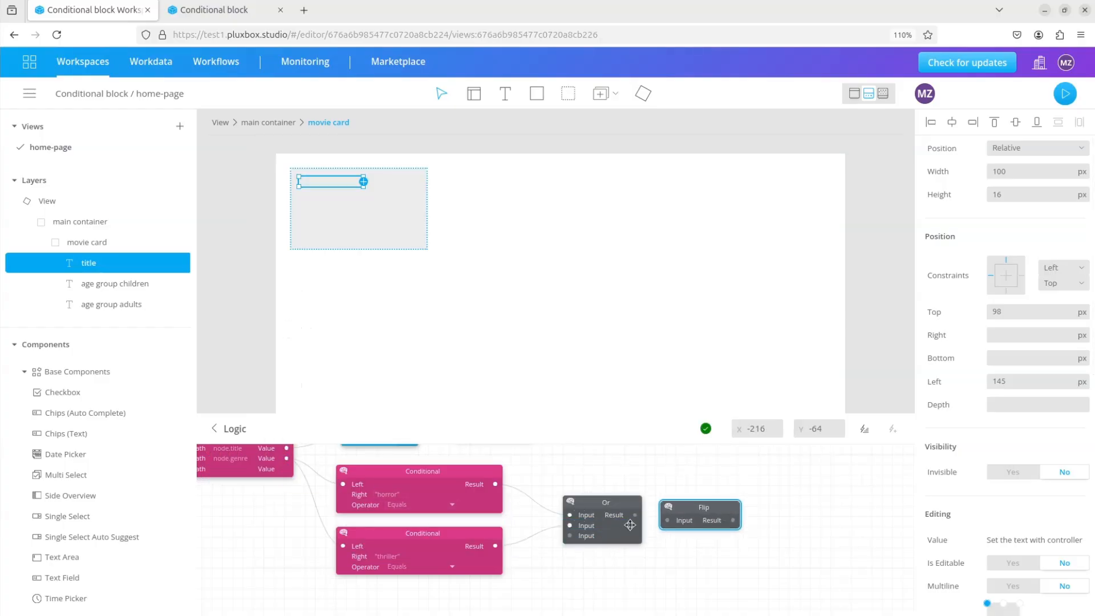
pyautogui.moveTo(634, 515); pyautogui.dragTo(667, 520)
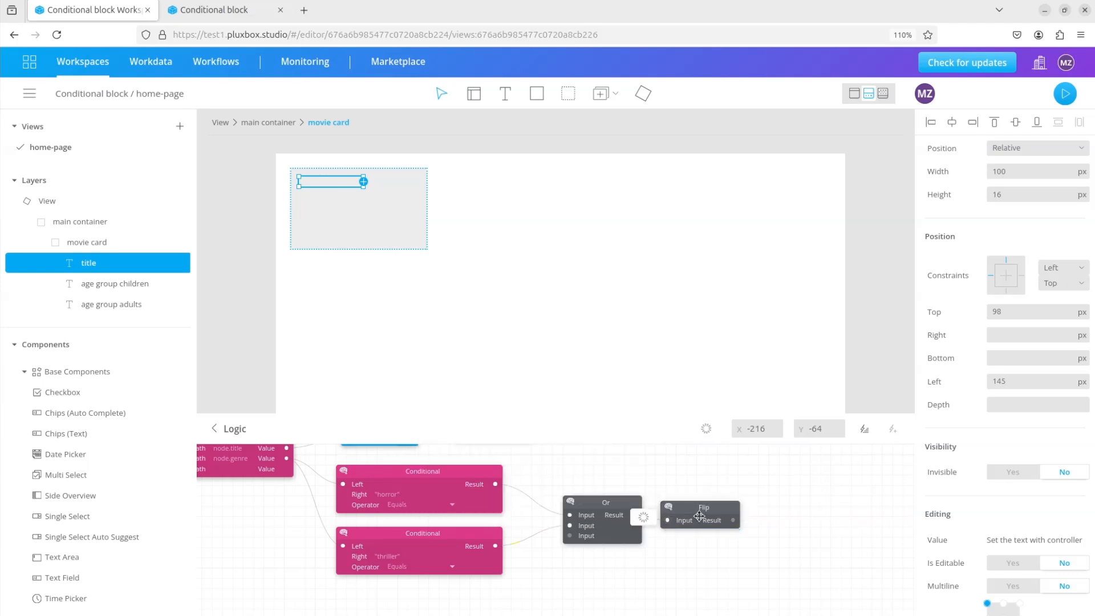
pyautogui.click(126, 305)
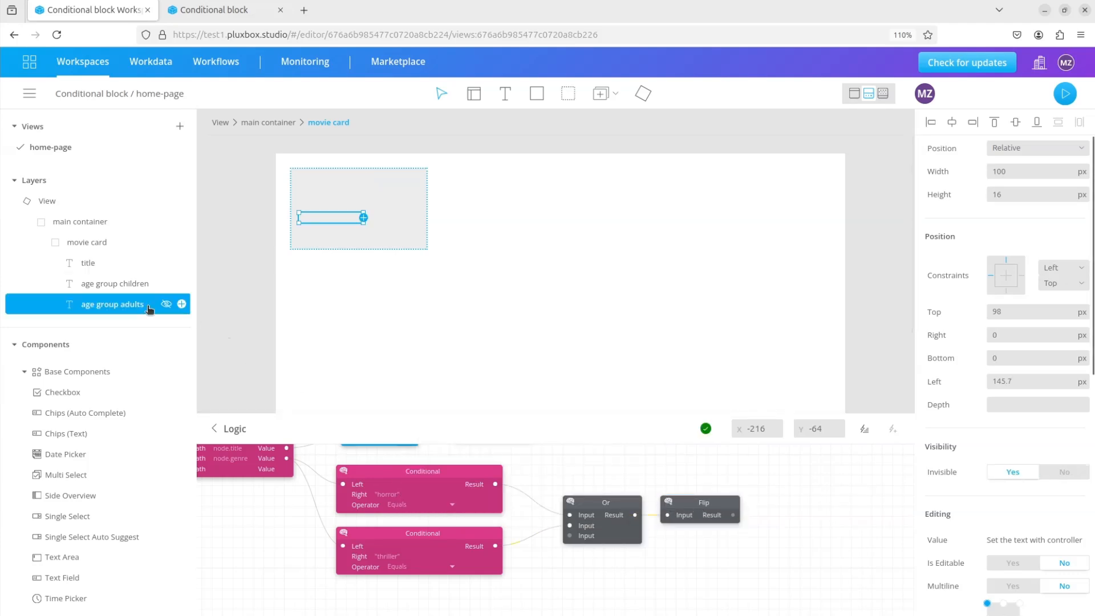
pyautogui.moveTo(721, 516); pyautogui.dragTo(921, 472)
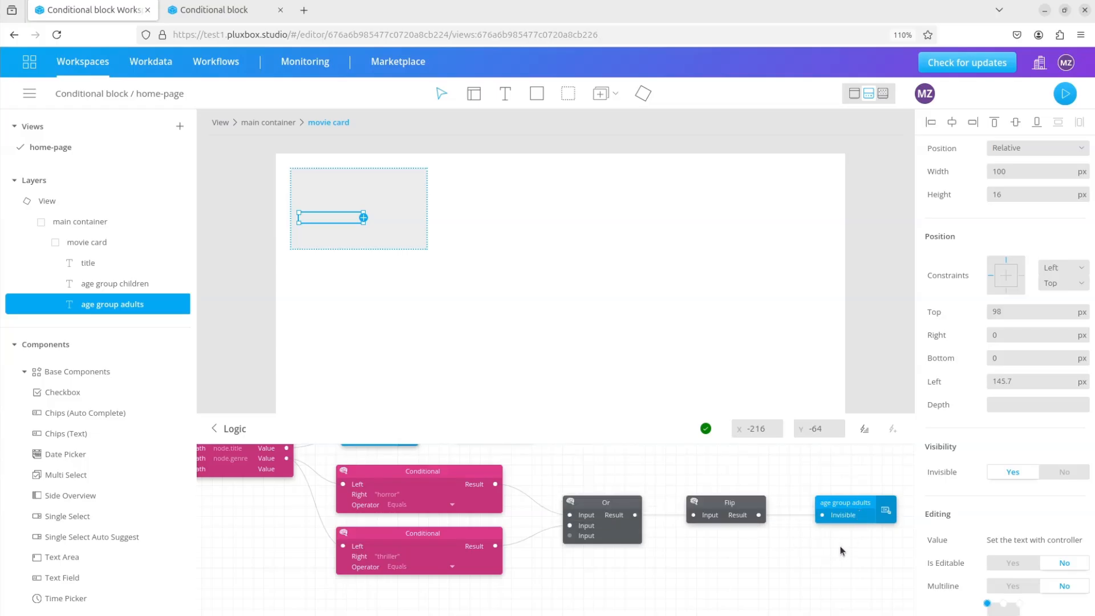
# Duplicate the "thriller" Conditional block, place the copy below the original and enlarge the logic editor to full view.
pyautogui.click(444, 546)
pyautogui.hotkey('ctrl', 'c')
pyautogui.hotkey('ctrl', 'v')
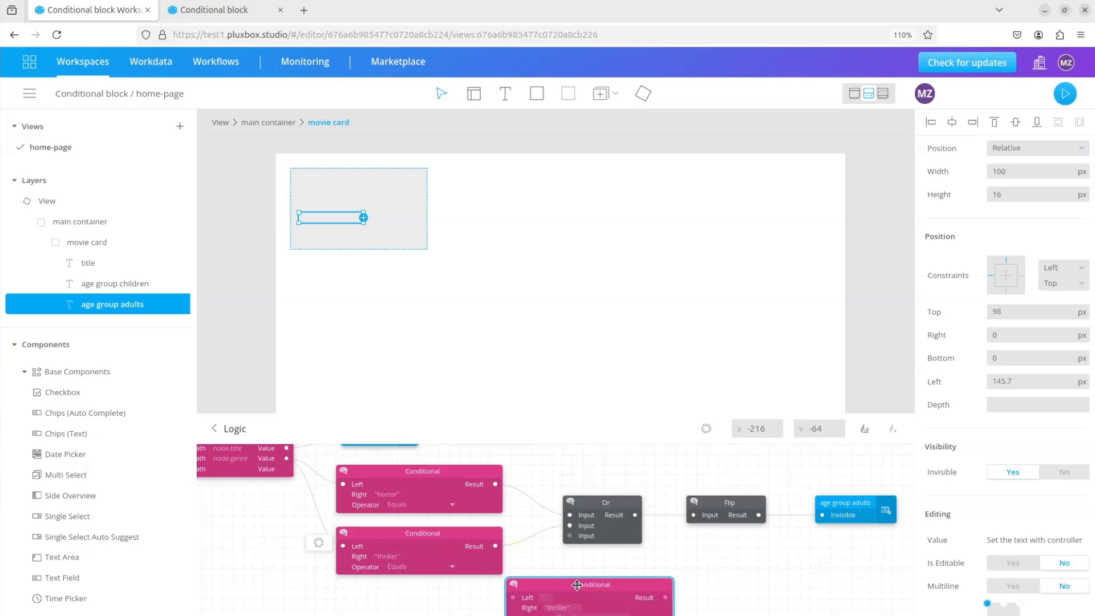
pyautogui.click(883, 94)
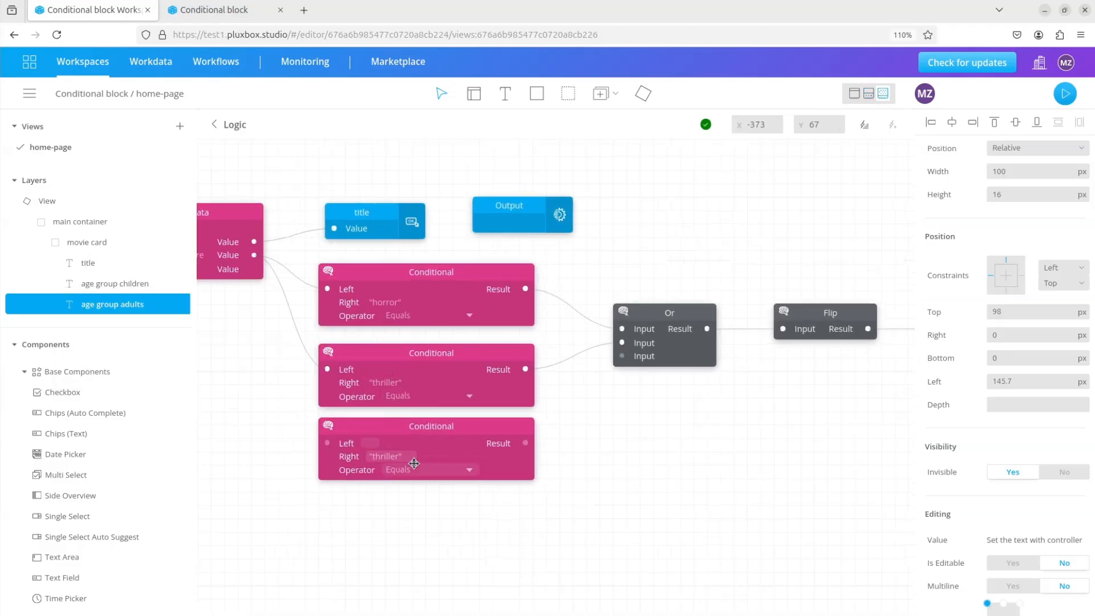
# Set the new Conditional block's Right value to "animation" in quotation marks, save it and connect the node.genre value to its Left input.
pyautogui.click(411, 456)
pyautogui.moveTo(240, 180); pyautogui.dragTo(225, 181)
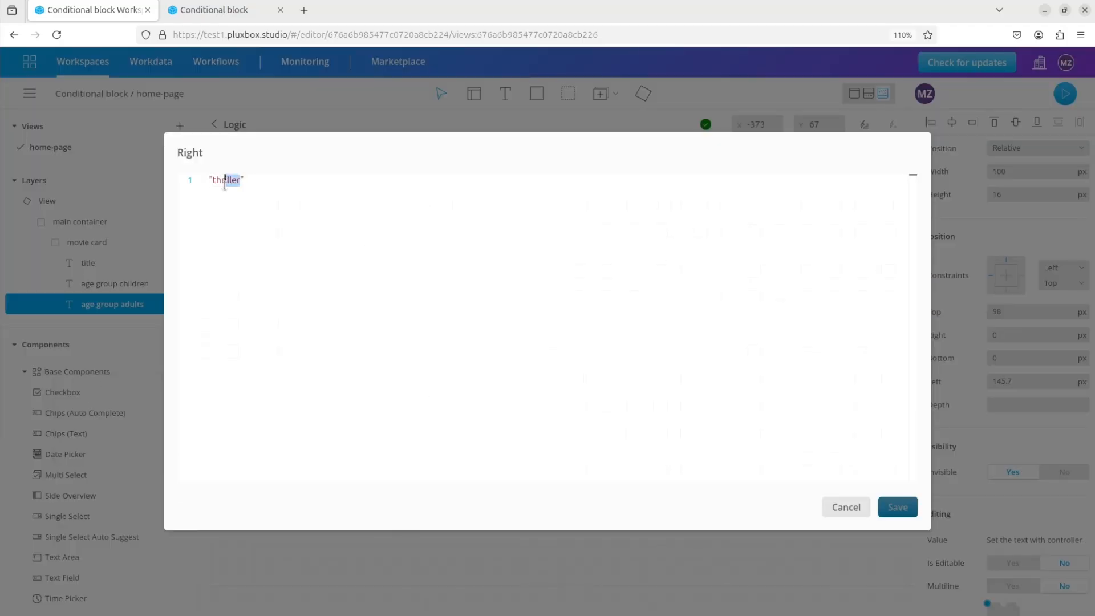
pyautogui.write('animation')
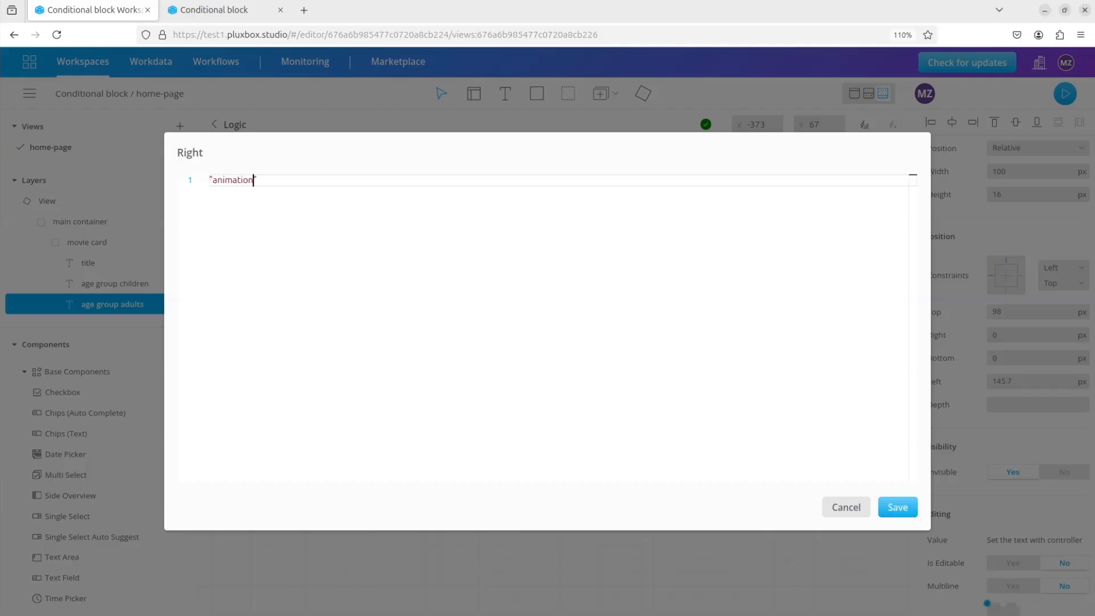
pyautogui.click(897, 507)
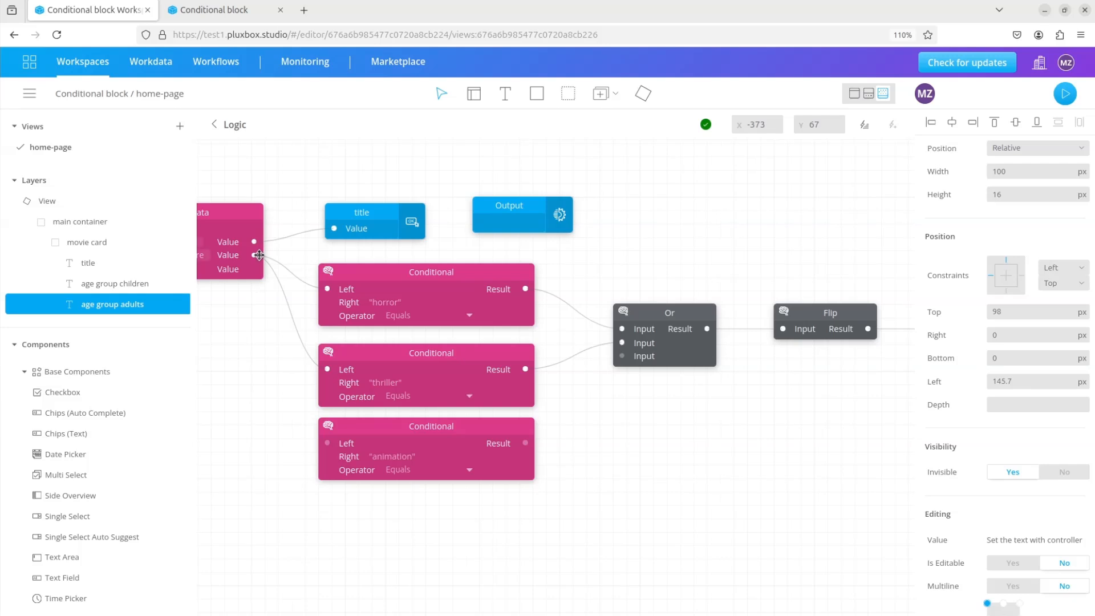
pyautogui.moveTo(260, 256); pyautogui.dragTo(327, 443)
# Insert a second Flip block, feed it the animation Conditional result and connect its result to the age group children text's Invisible property.
pyautogui.click(861, 125)
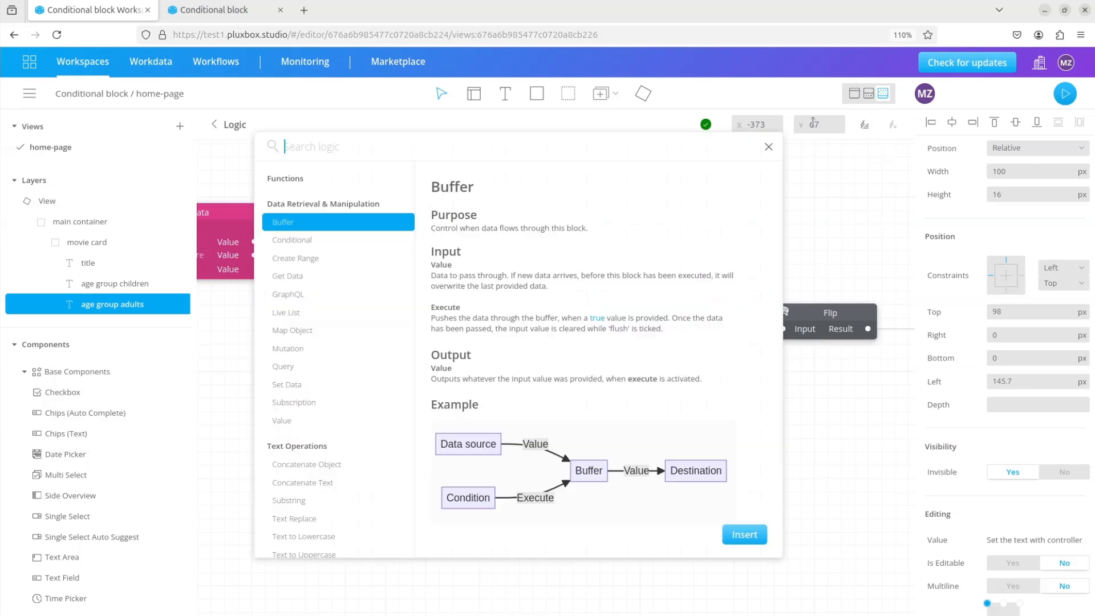
pyautogui.write('flip')
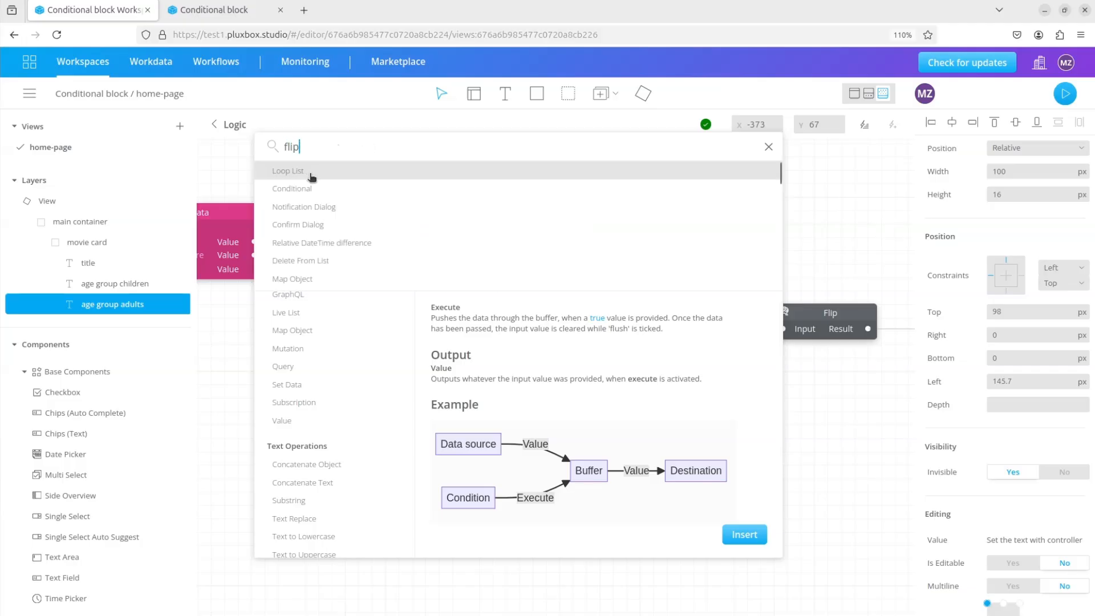
pyautogui.press('Return')
pyautogui.click(735, 528)
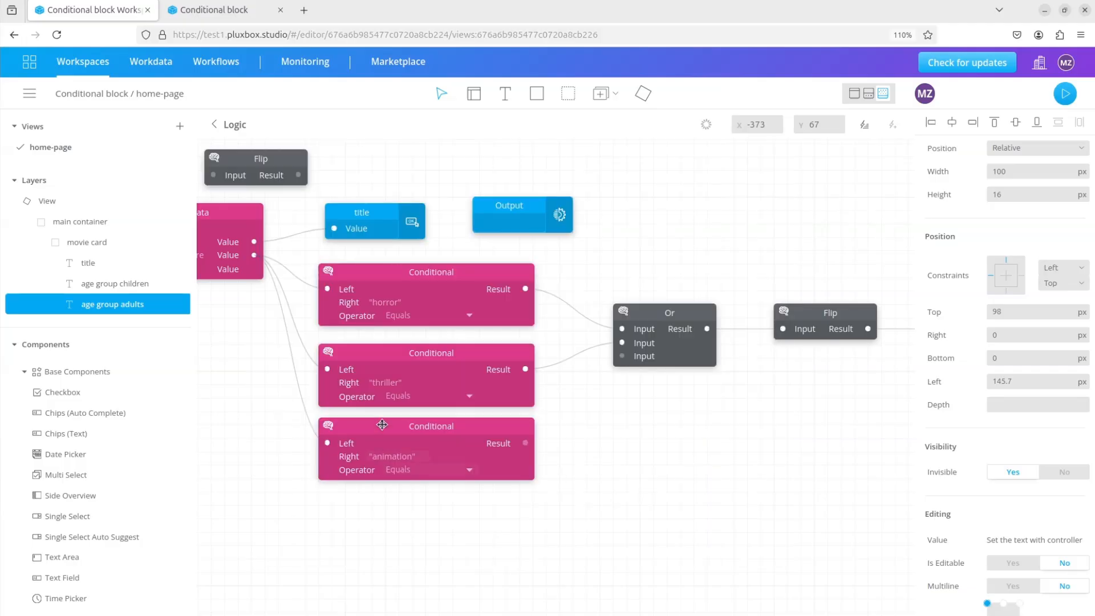
pyautogui.moveTo(237, 165); pyautogui.dragTo(637, 433)
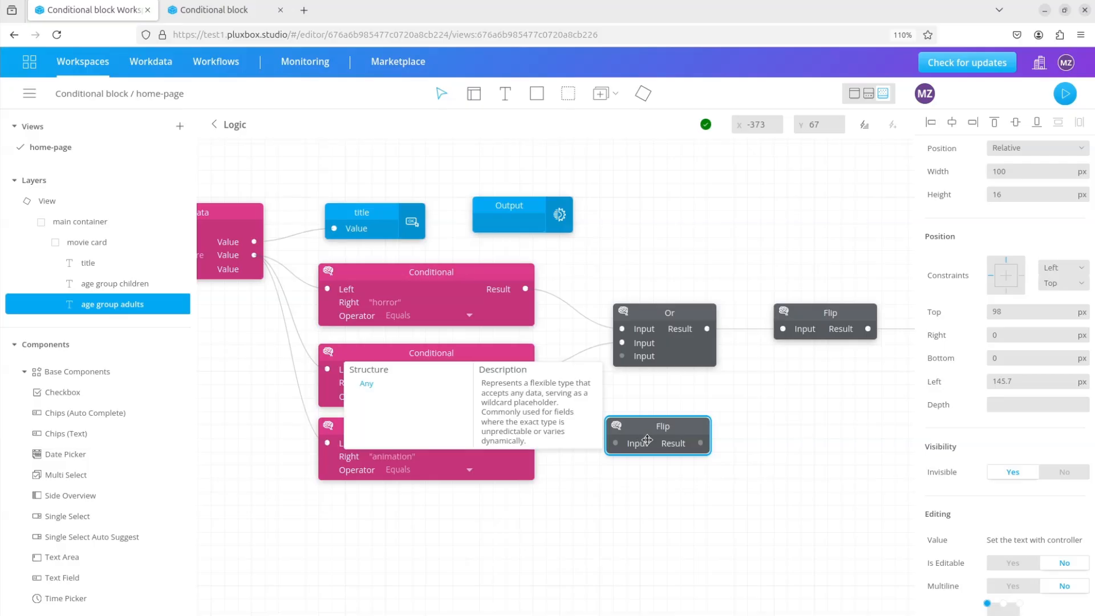
pyautogui.moveTo(525, 443); pyautogui.dragTo(615, 443)
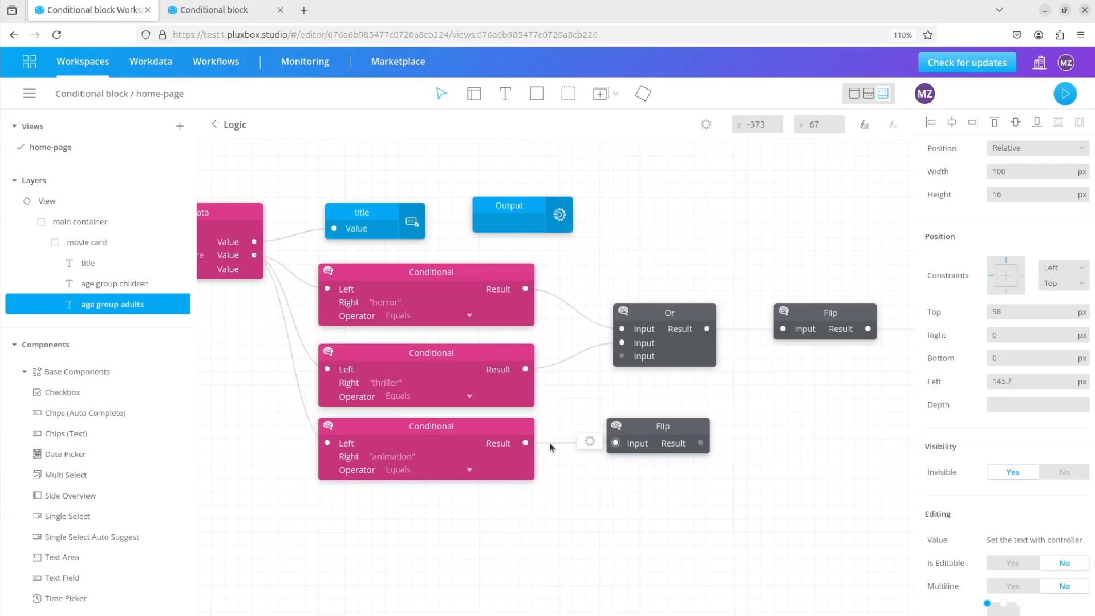
pyautogui.click(129, 284)
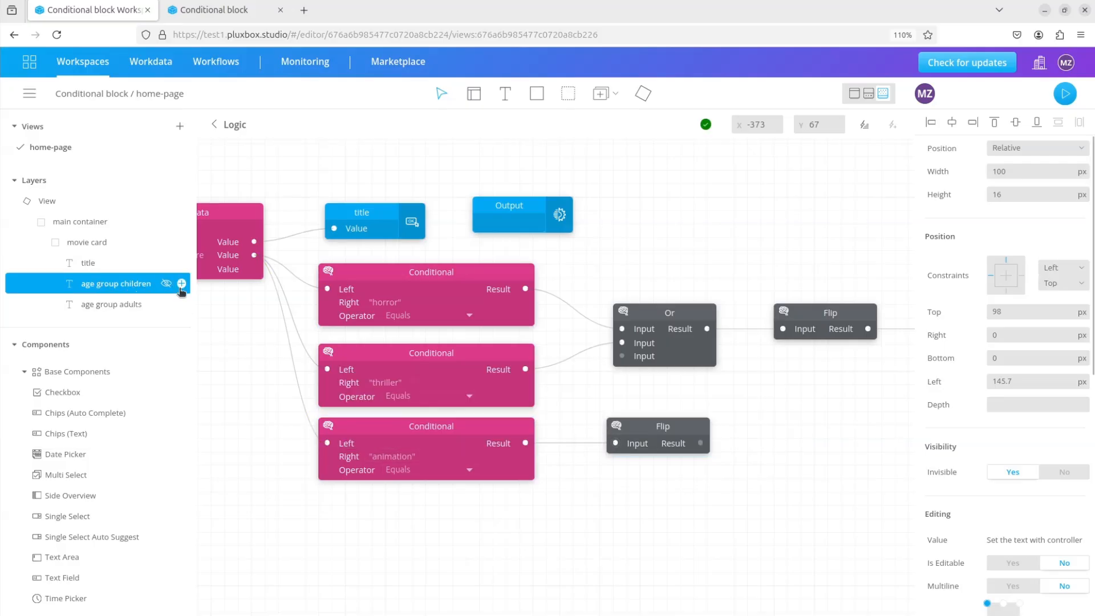
pyautogui.moveTo(700, 443); pyautogui.dragTo(922, 476)
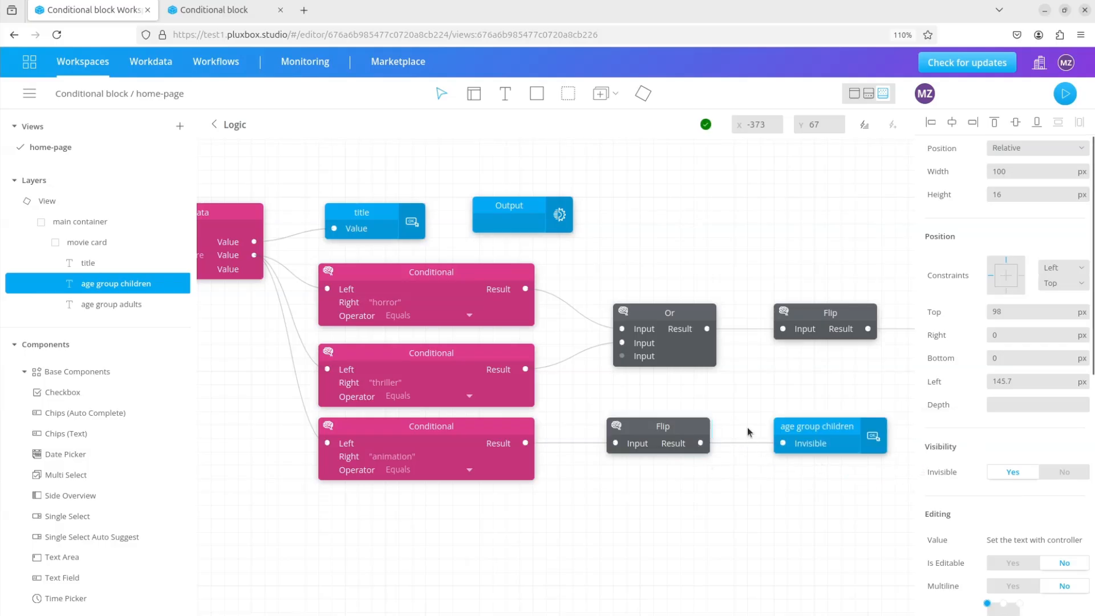
# Rebuild the preview of the home page with the completed movie card logic.
pyautogui.scroll(-4, 748, 438)
pyautogui.click(1061, 94)
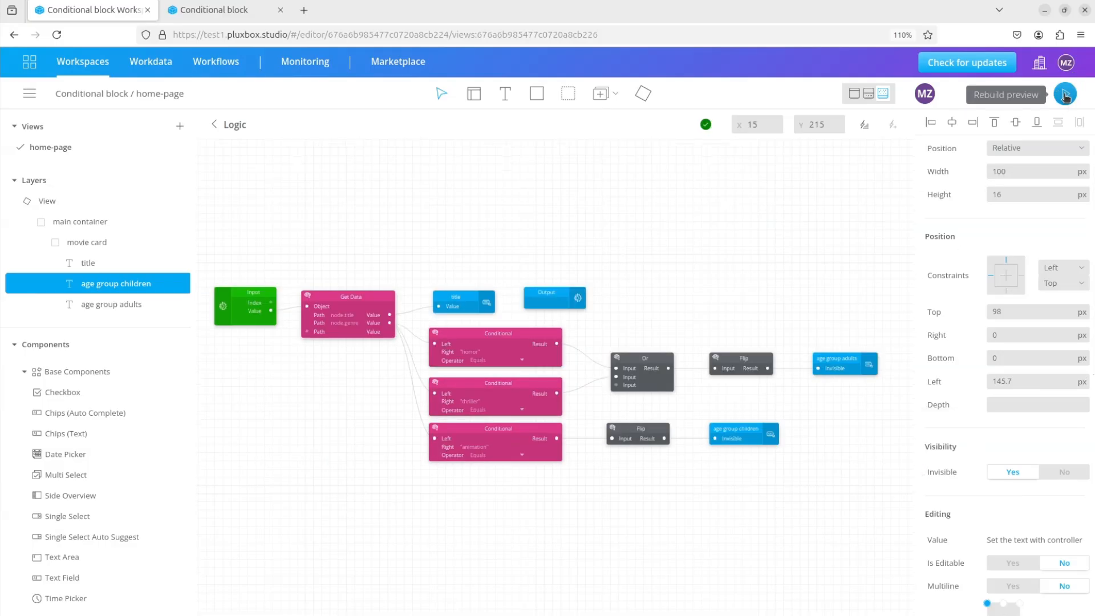